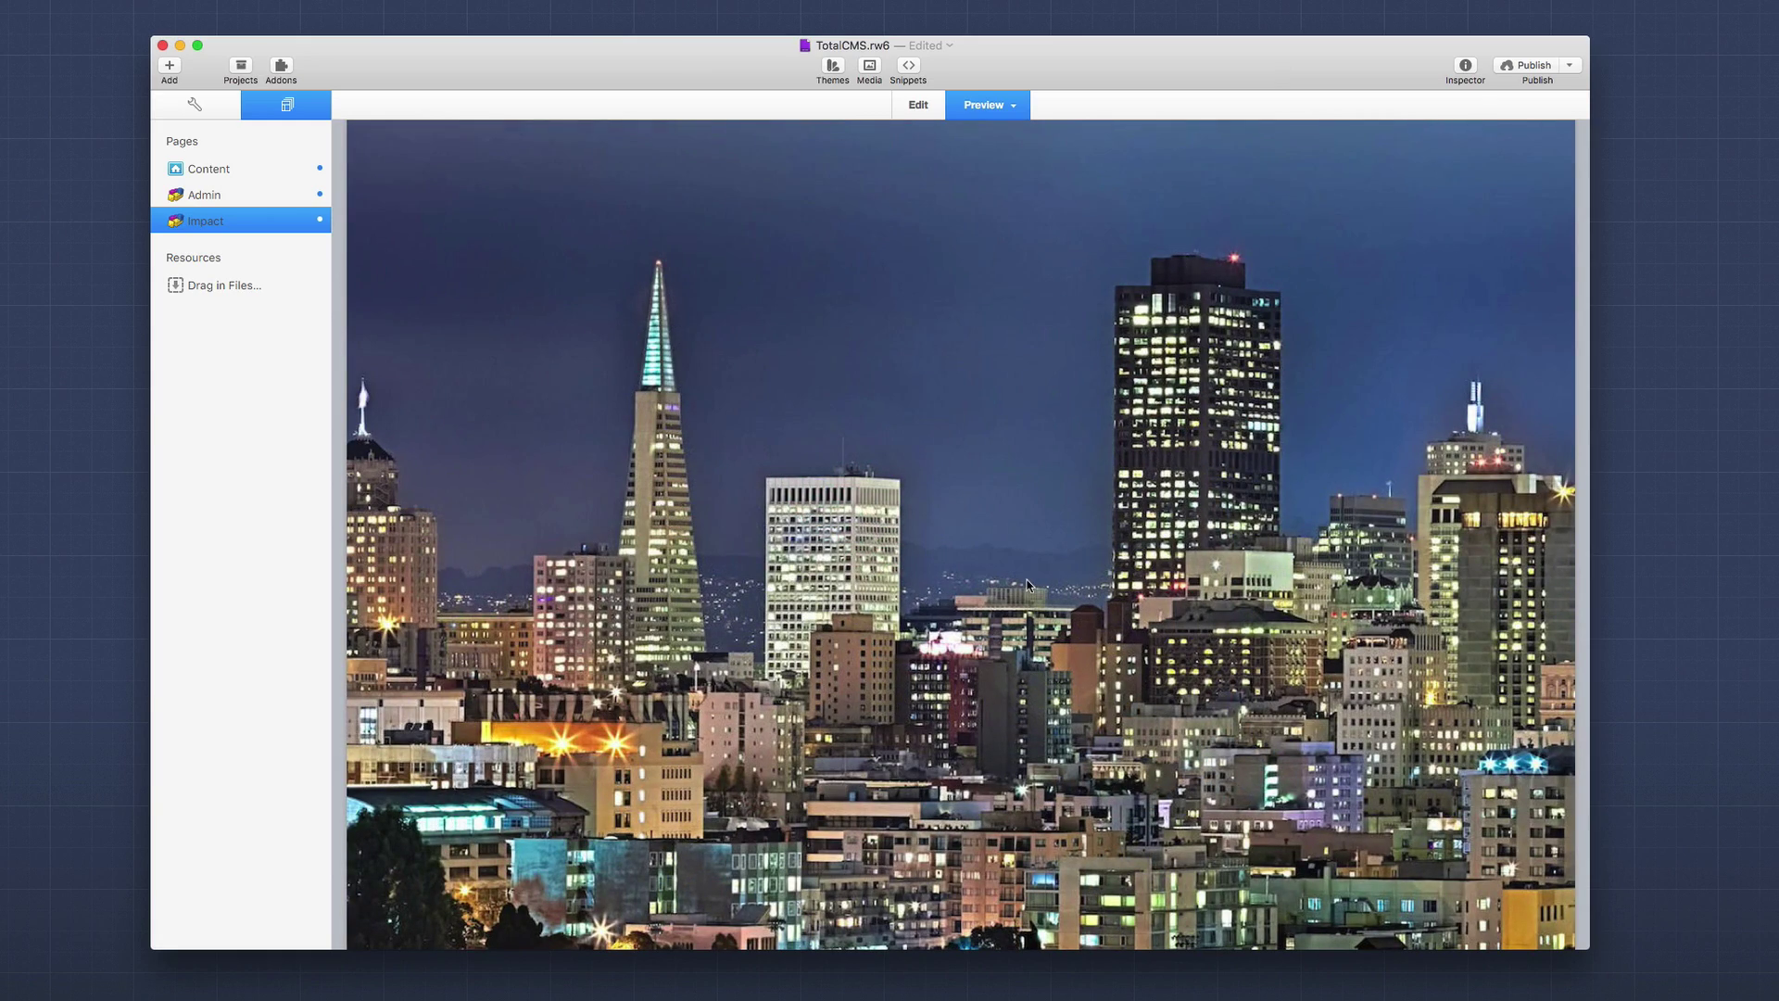
- Scroll down the Impact page editor to bring both Impact slideshow blocks into view
{"action": "scroll", "coordinate": [1026, 585], "scroll_direction": "down", "scroll_amount": 10}
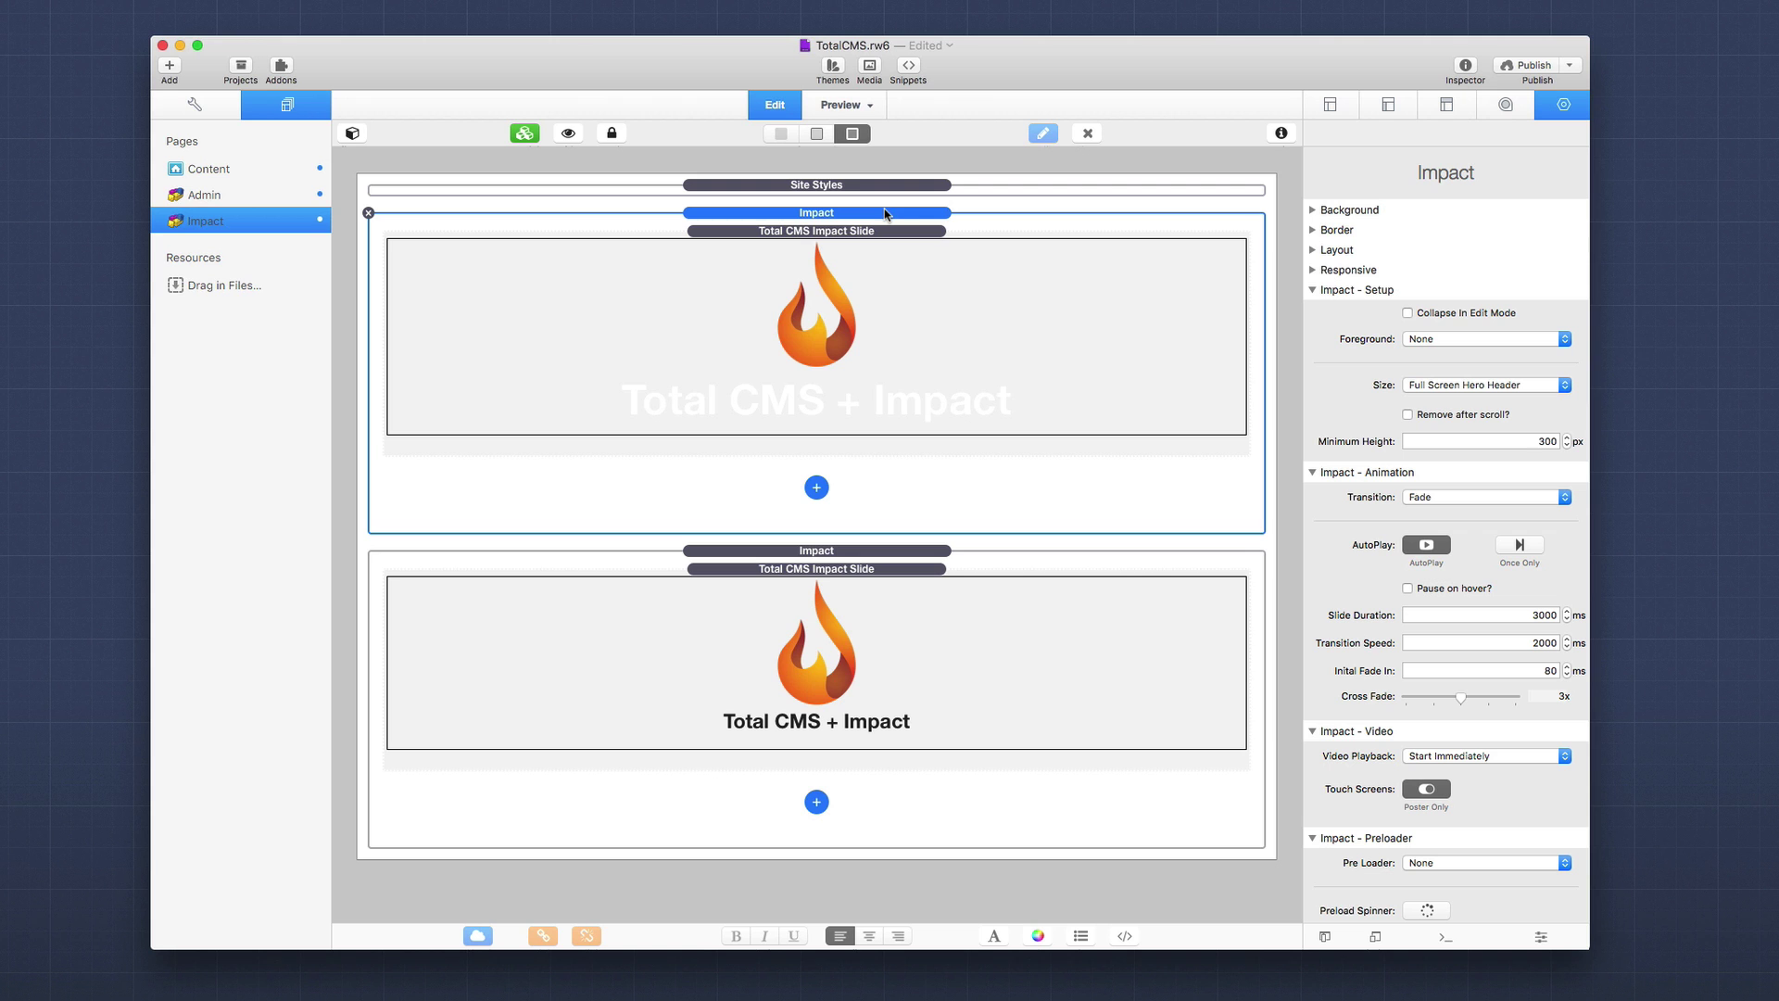
- Show the first Total CMS Impact Slide's settings: Gallery source, CMS ID 'gallery', 4 items, Newest First
{"action": "scroll", "coordinate": [1475, 656], "scroll_direction": "down", "scroll_amount": 10}
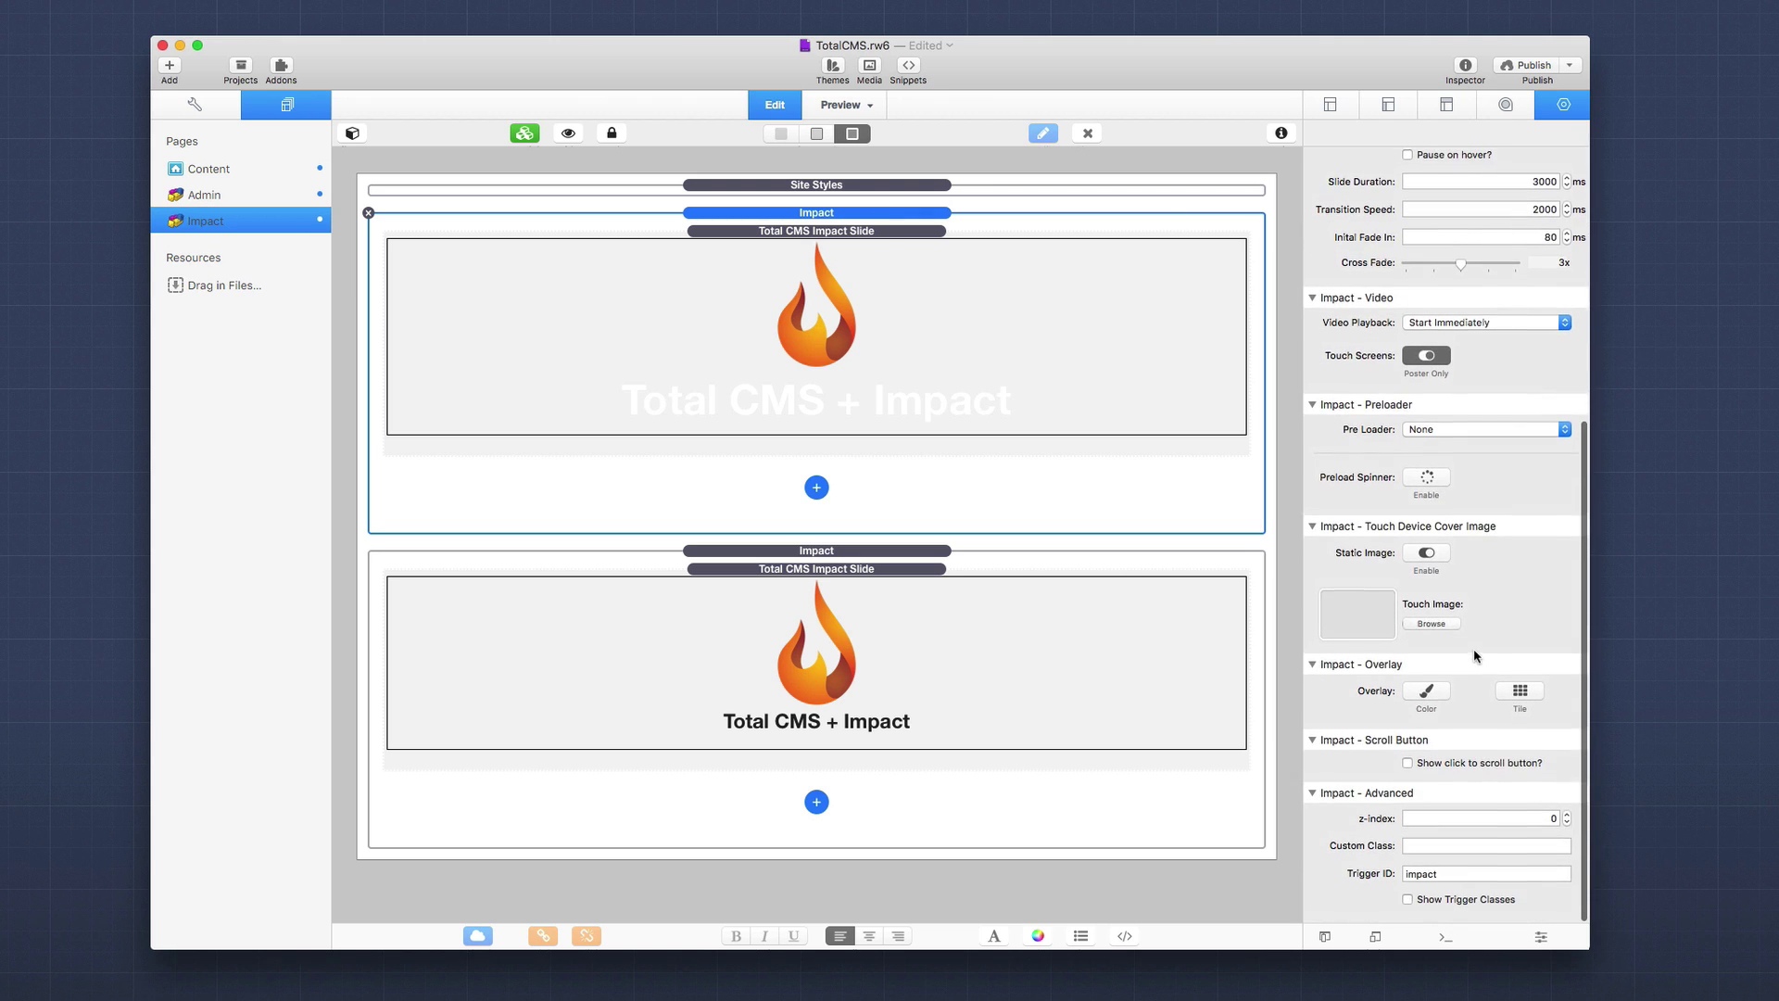
{"action": "scroll", "coordinate": [1476, 656], "scroll_direction": "up", "scroll_amount": 10}
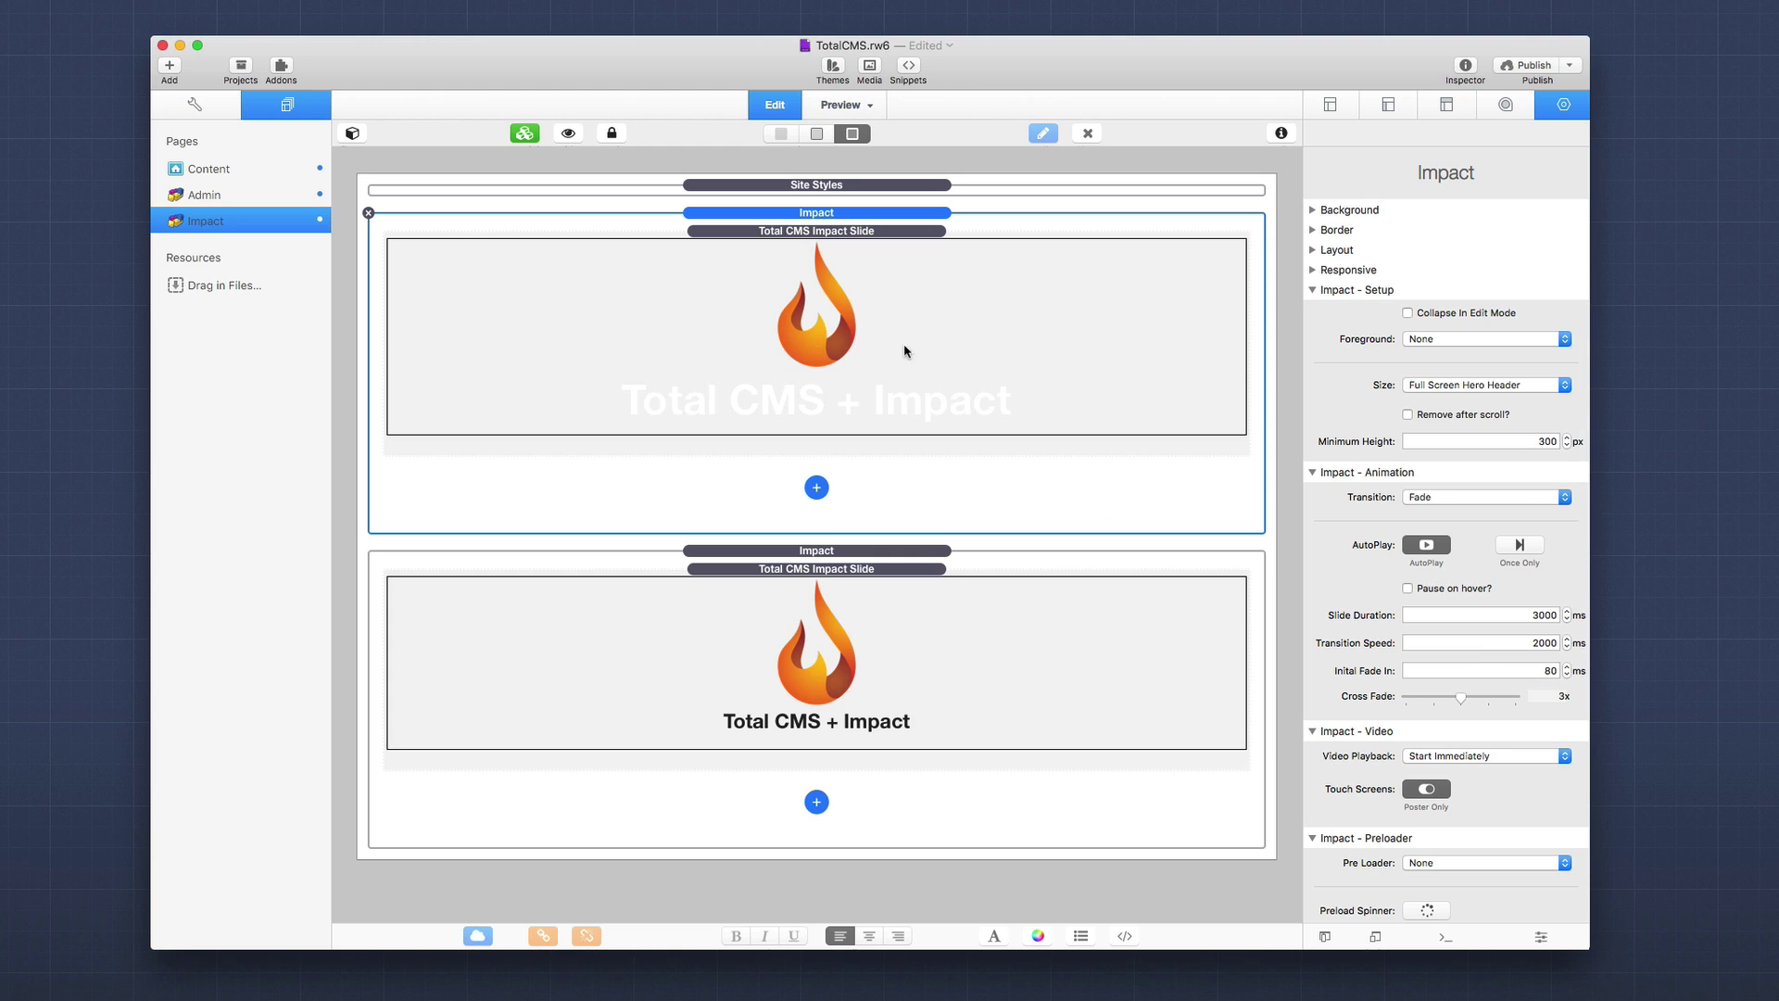
{"action": "left_click", "coordinate": [869, 304]}
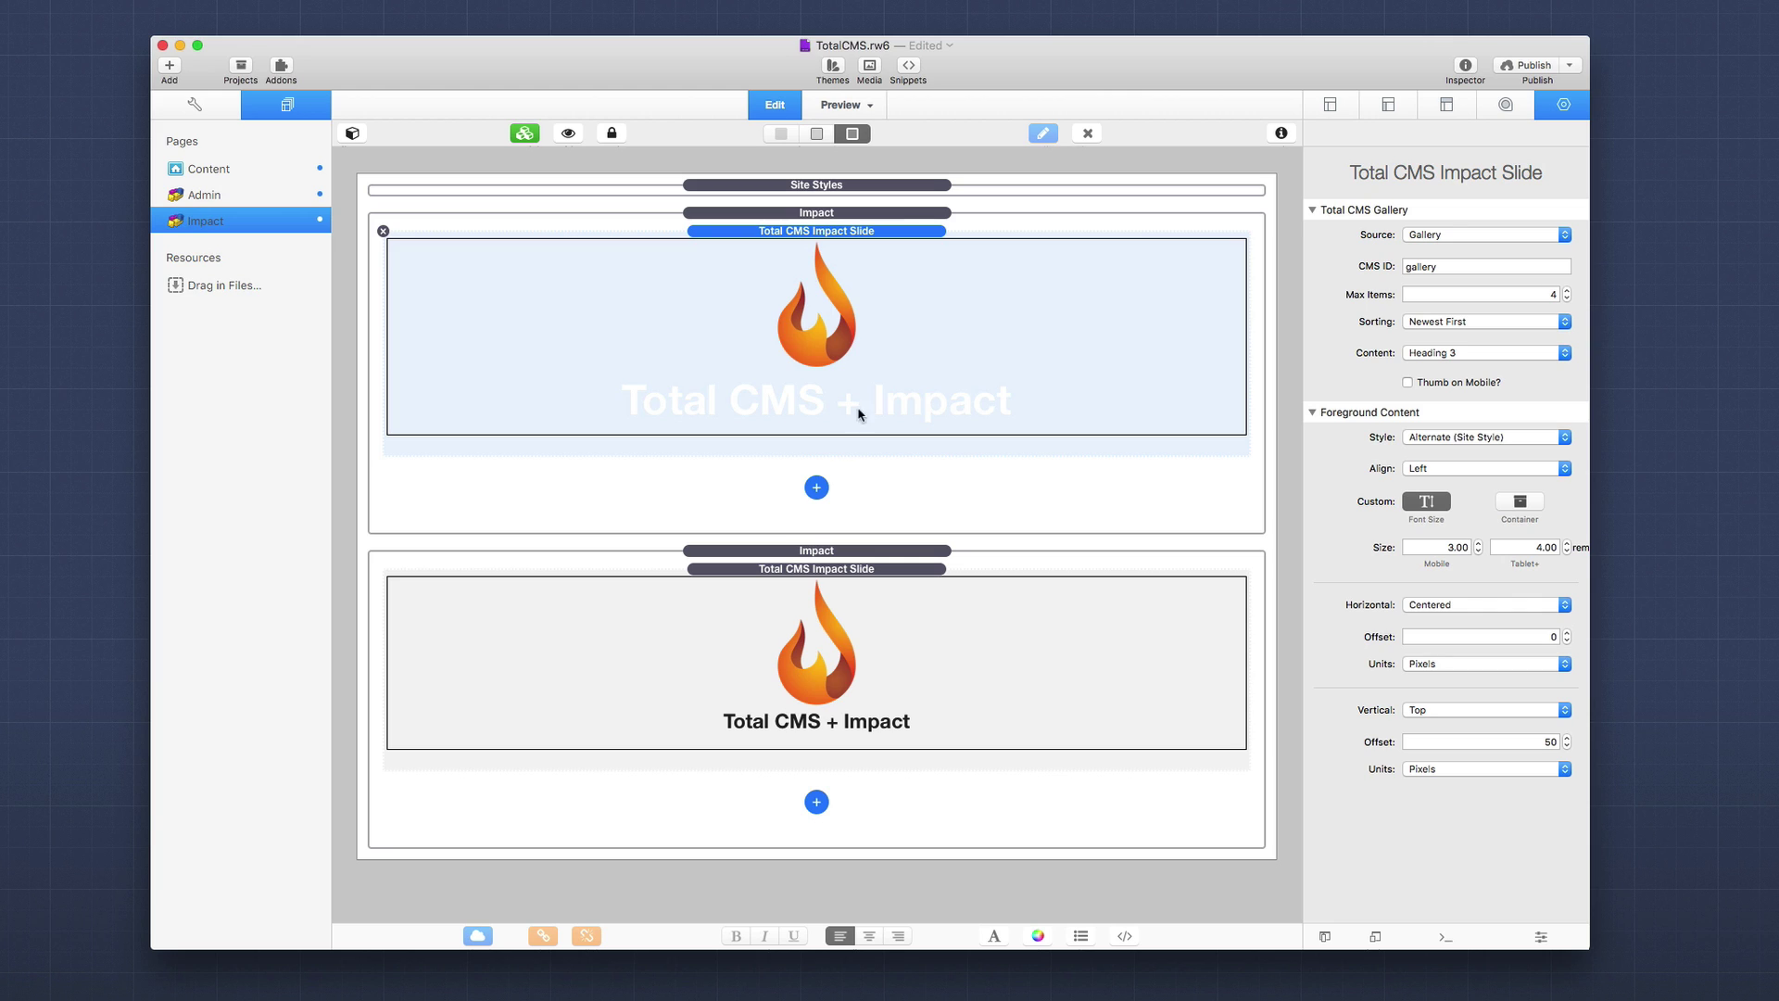
{"action": "left_click", "coordinate": [817, 488]}
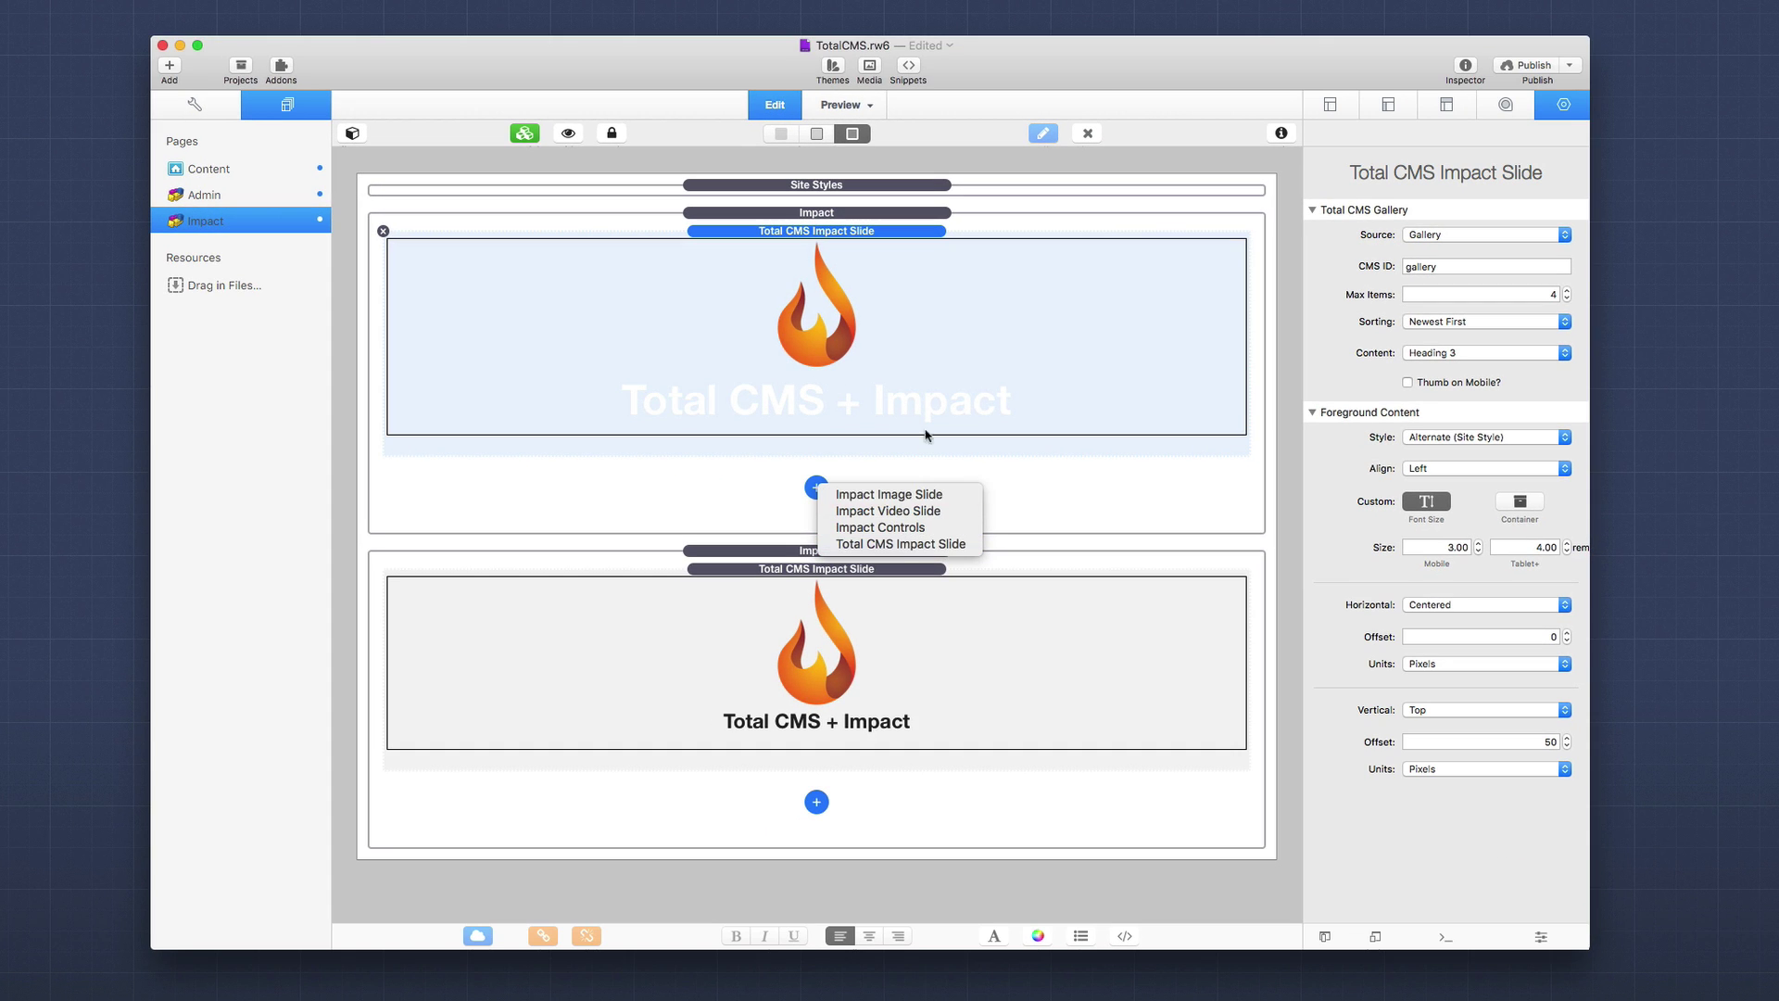
{"action": "left_click", "coordinate": [853, 257]}
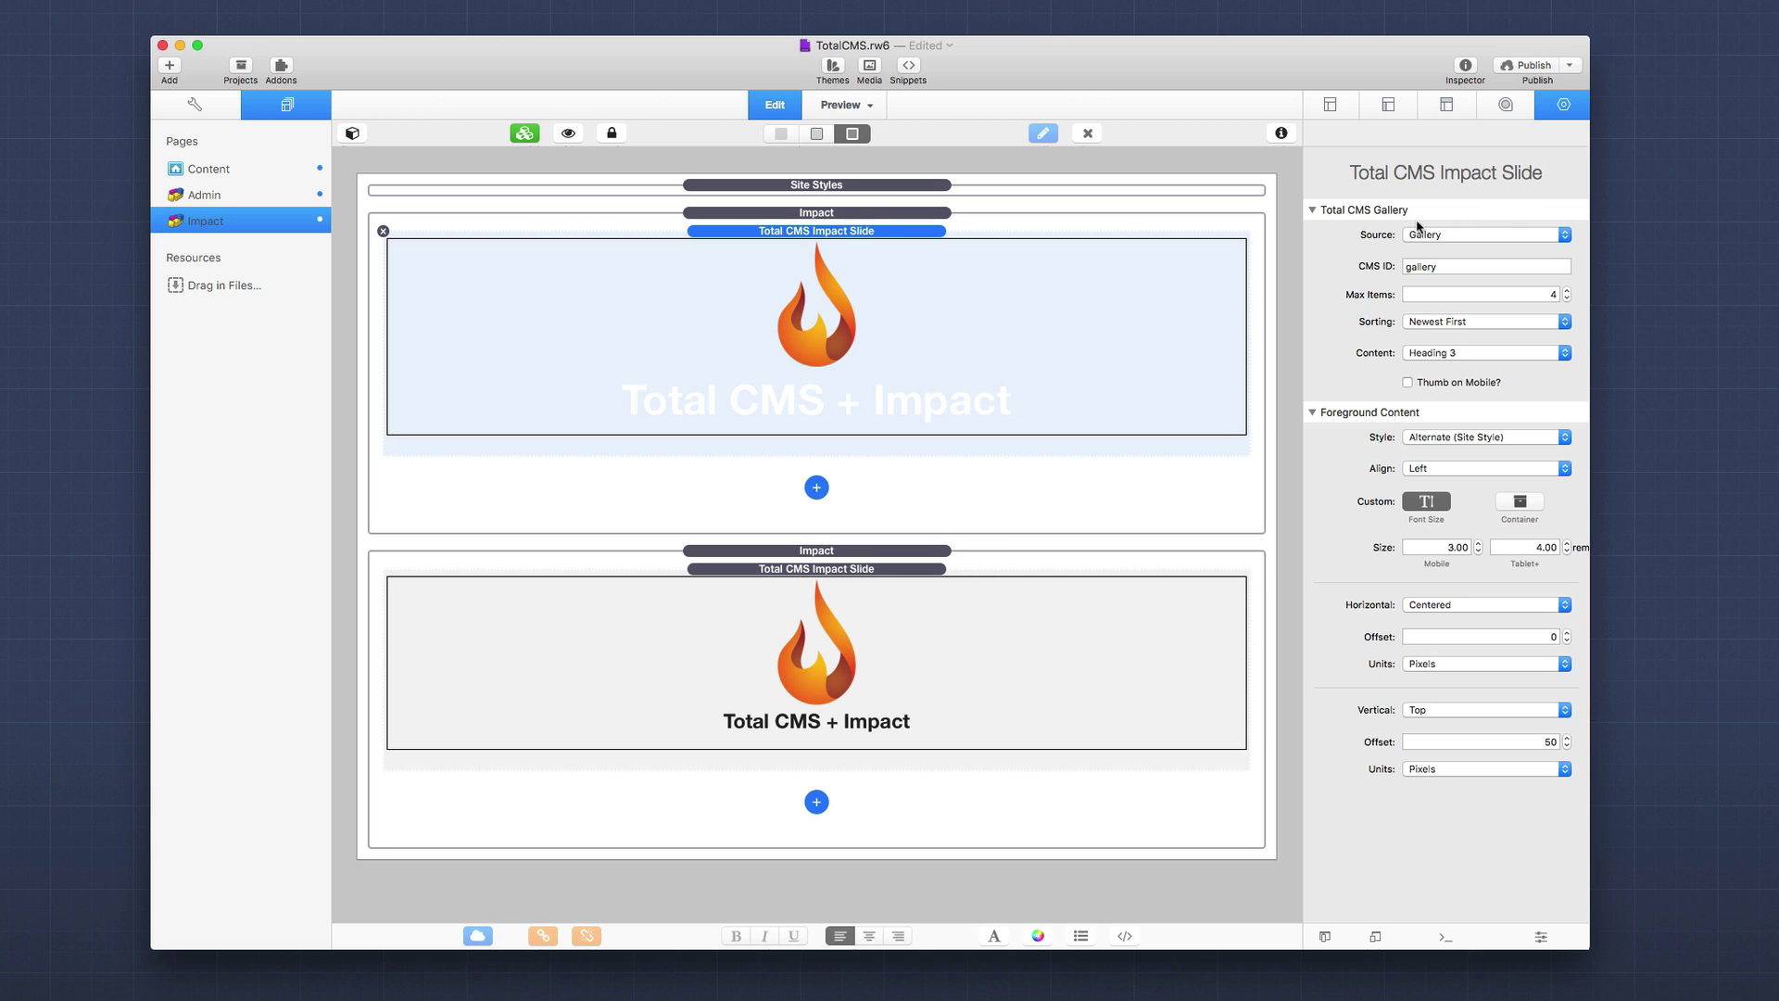
{"action": "mouse_move", "coordinate": [1438, 266]}
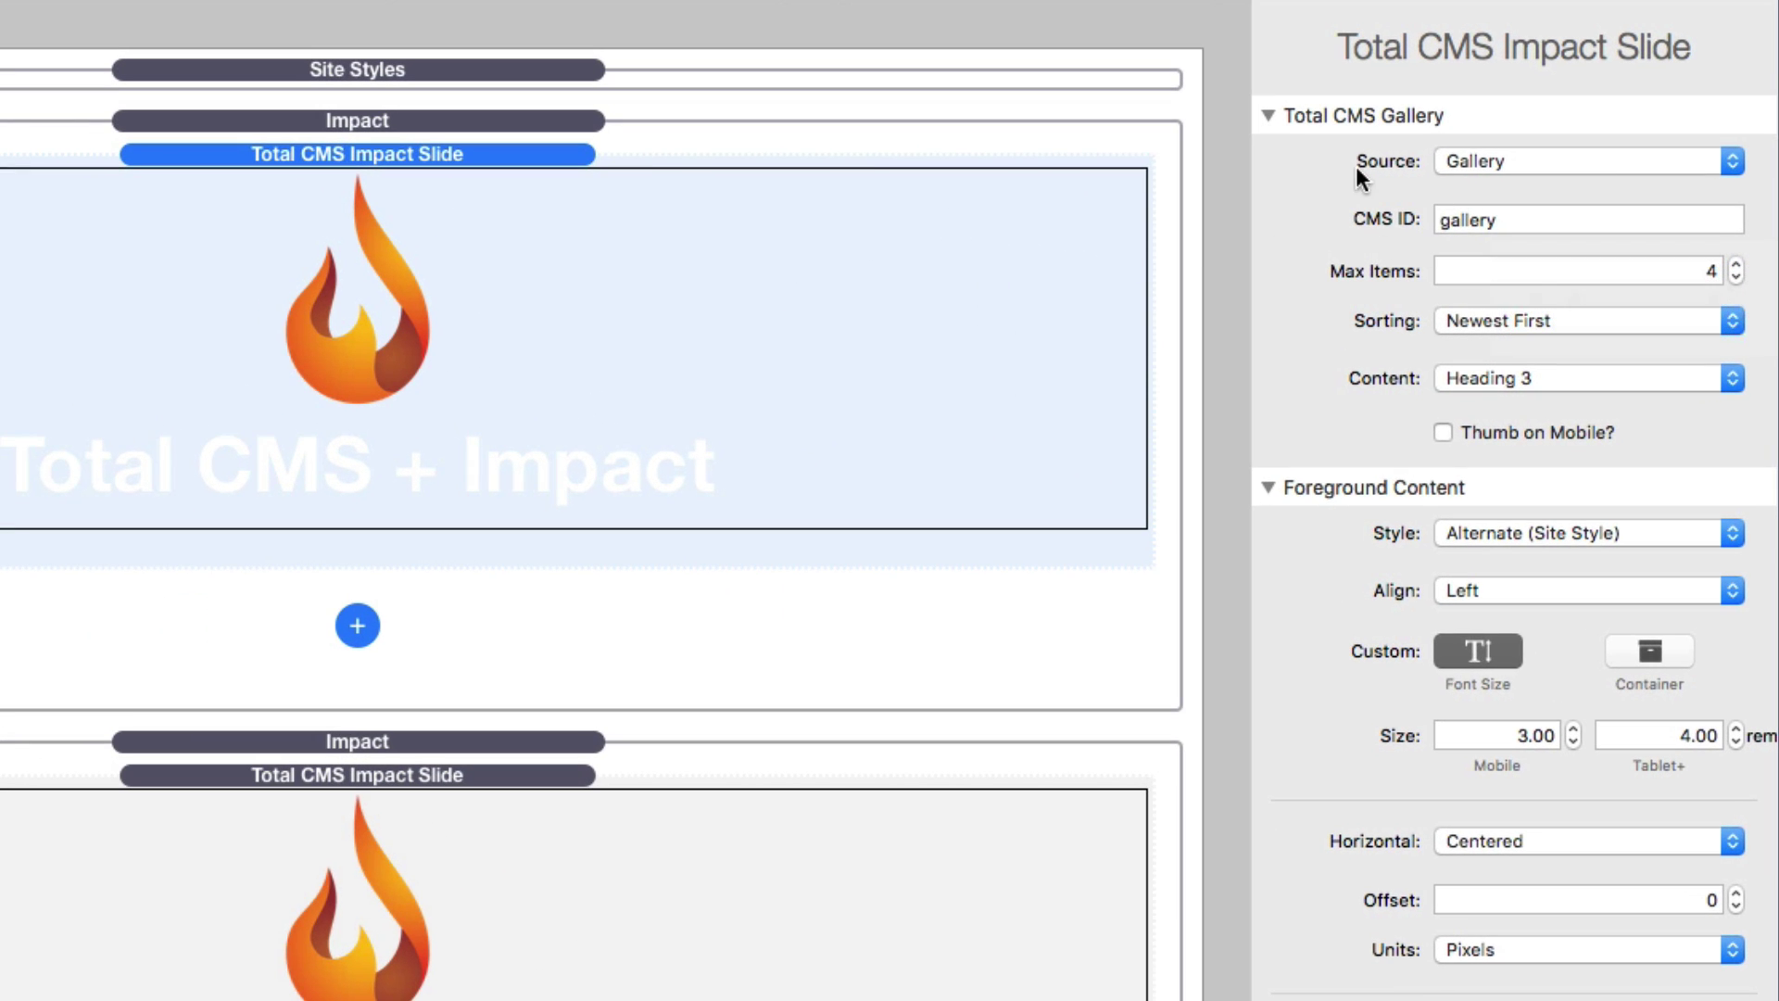
{"action": "left_click", "coordinate": [1538, 154]}
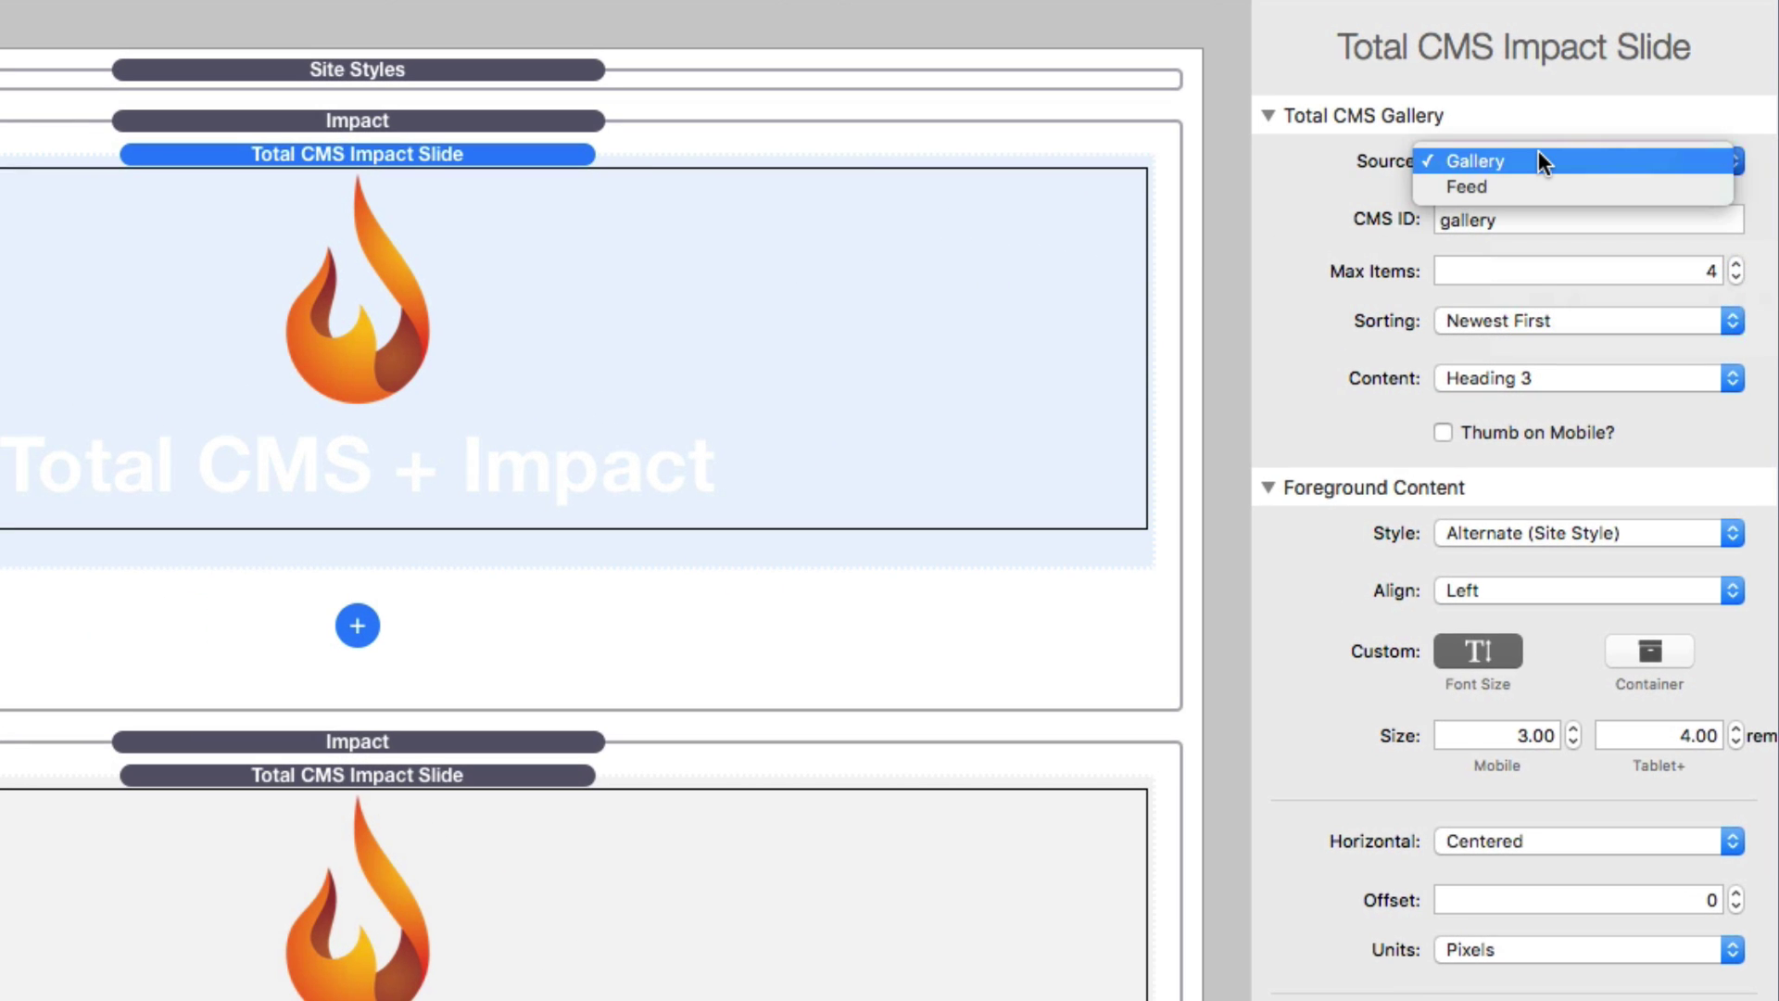
{"action": "left_click", "coordinate": [1286, 171]}
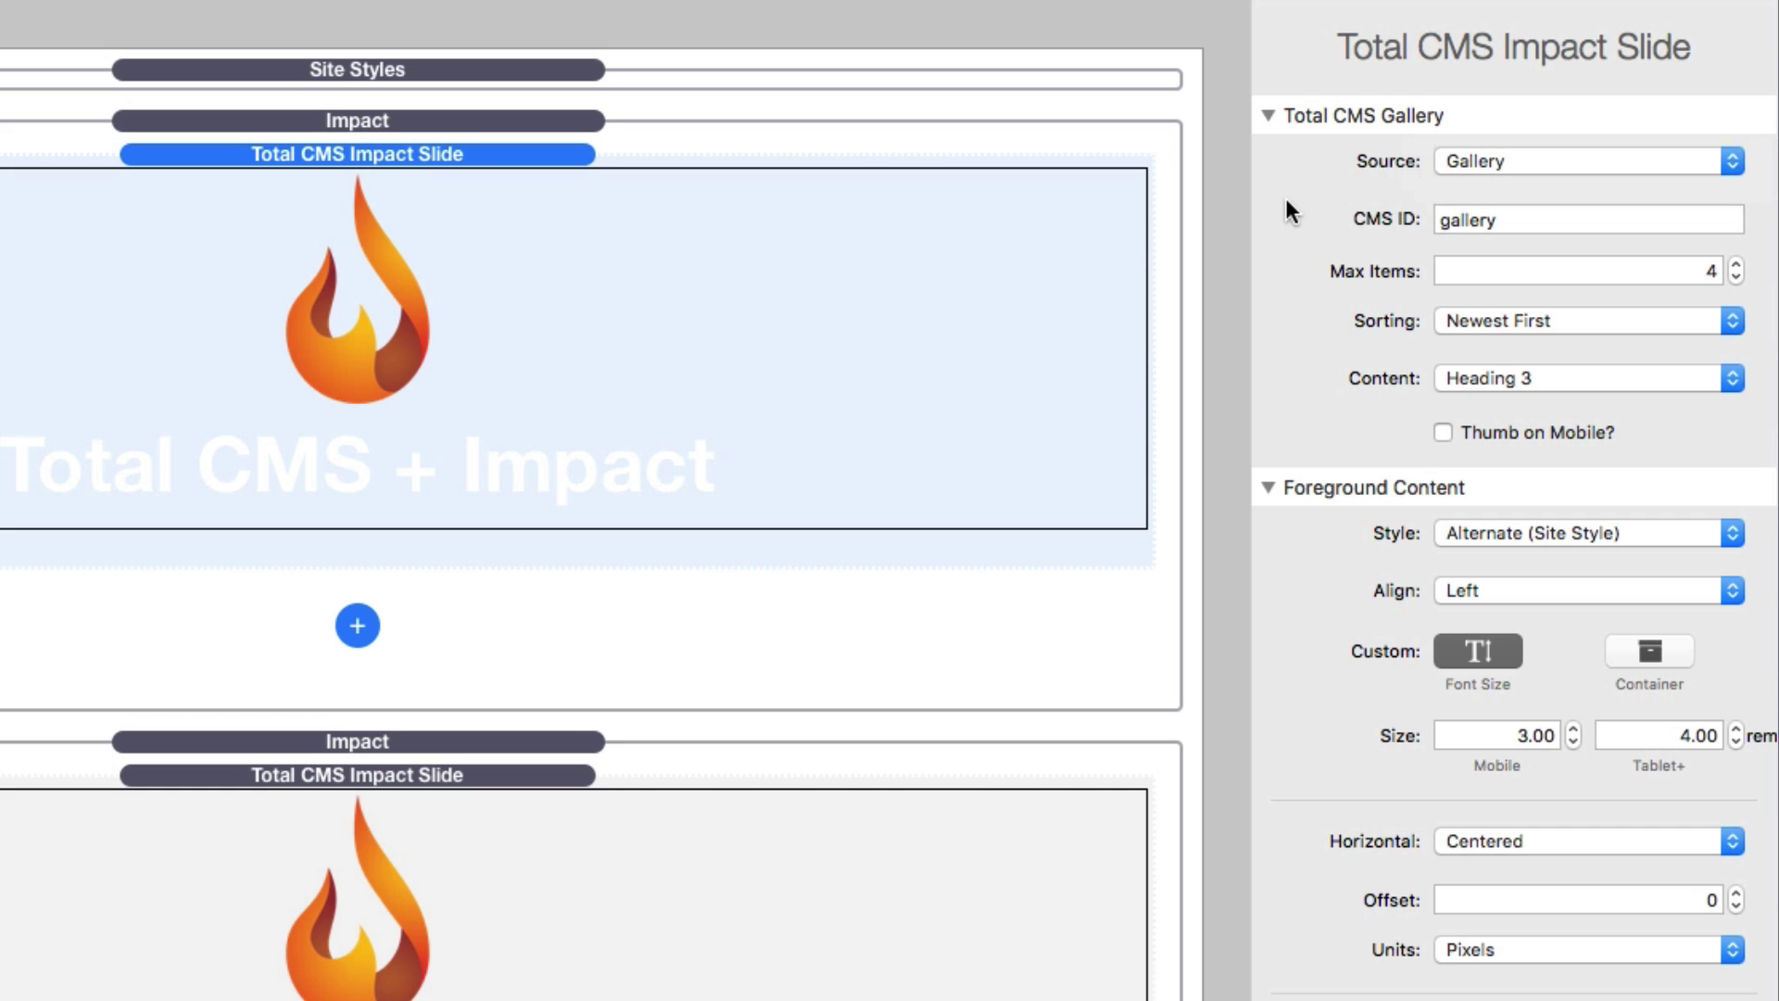
{"action": "mouse_move", "coordinate": [1305, 211]}
{"action": "left_click", "coordinate": [1728, 320]}
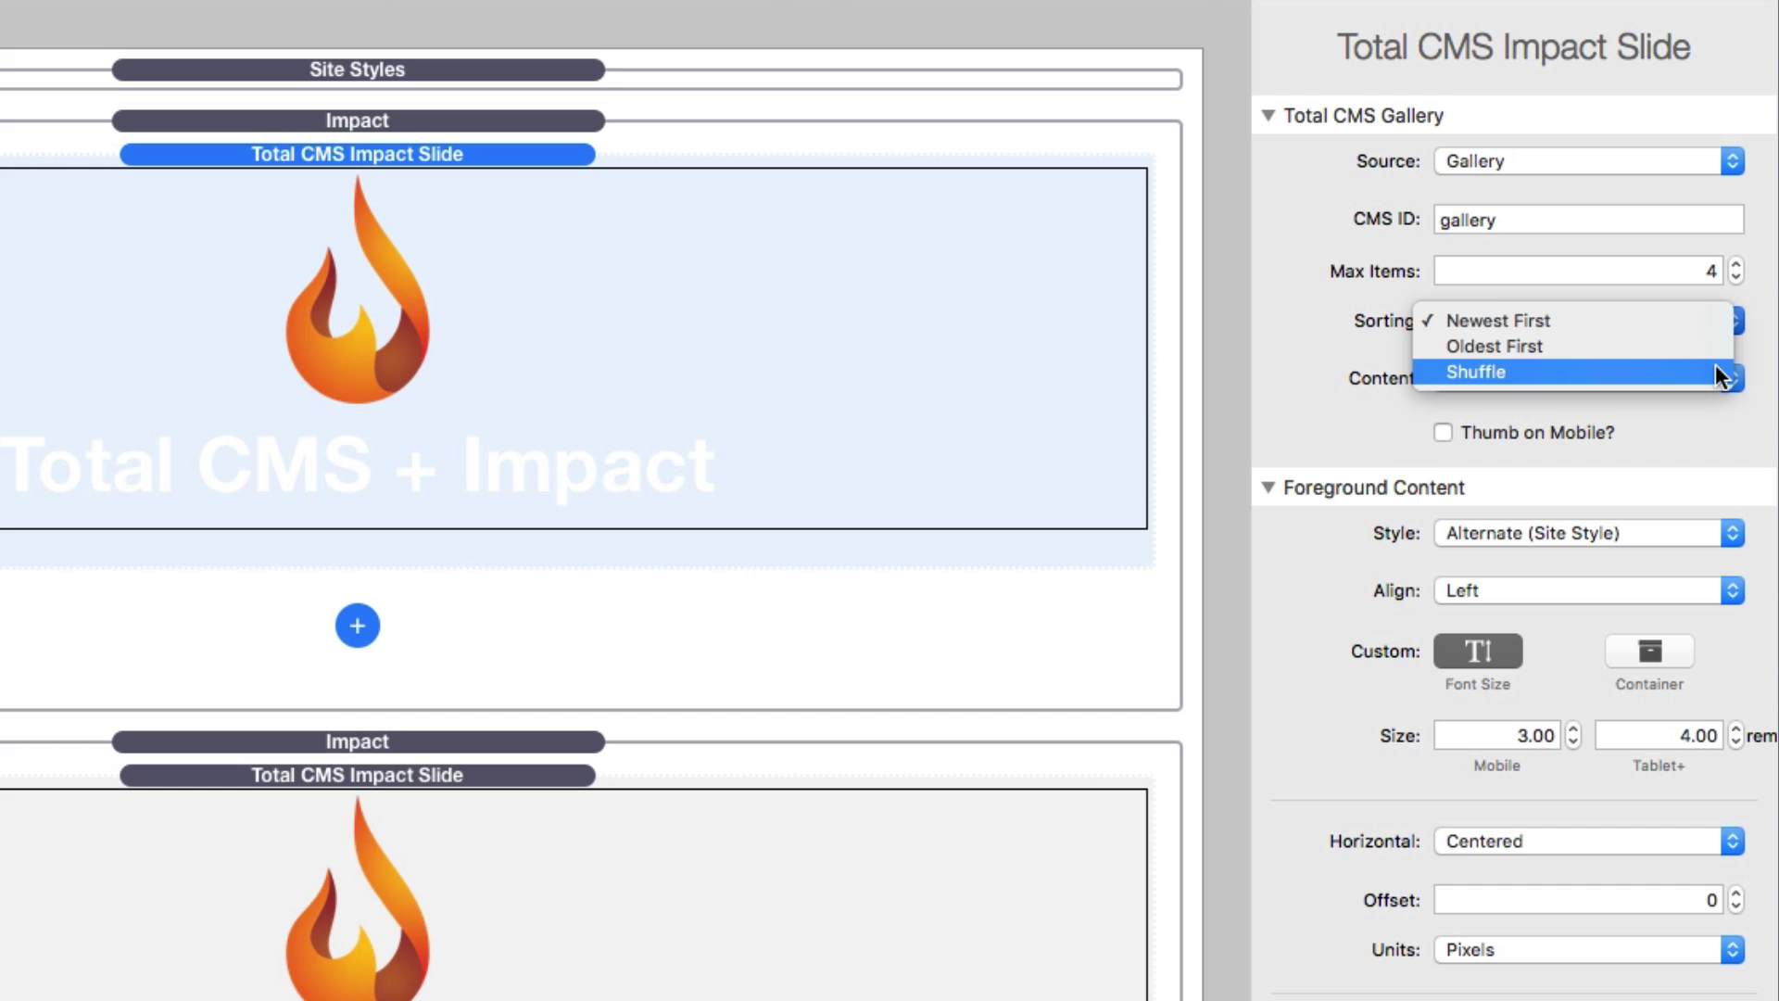
{"action": "left_click", "coordinate": [1756, 400]}
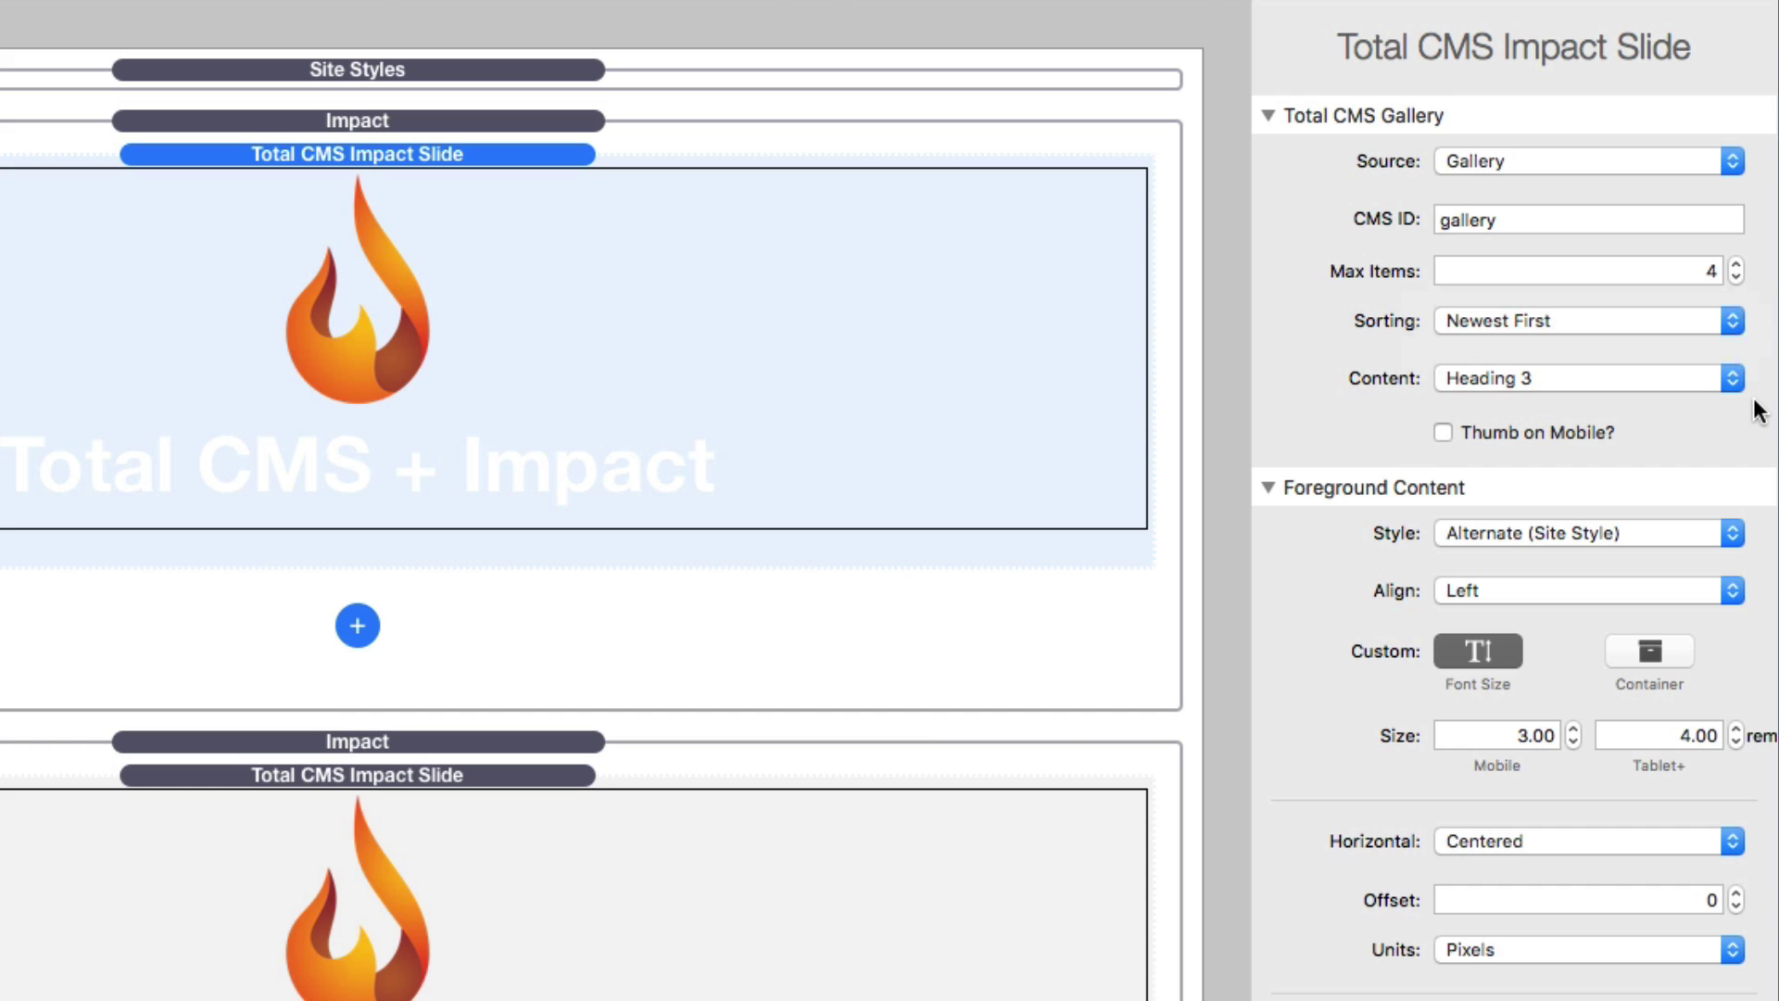
{"action": "left_click", "coordinate": [1715, 380]}
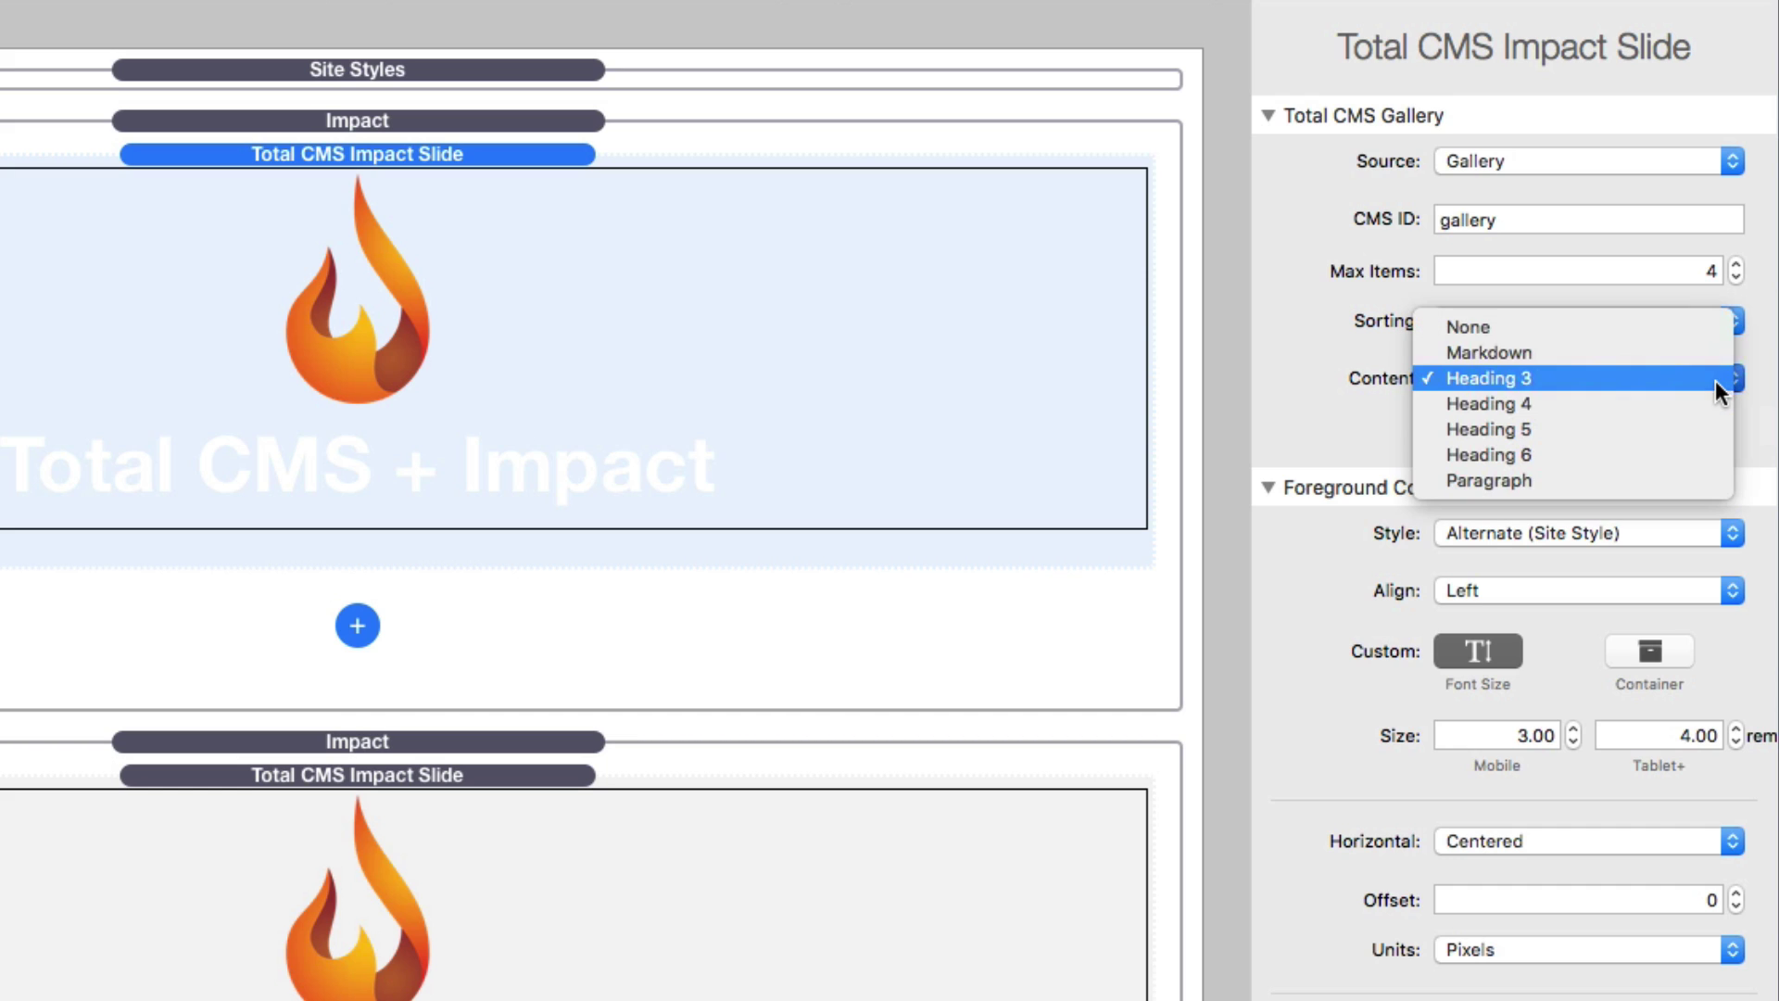
{"action": "left_click", "coordinate": [1682, 332]}
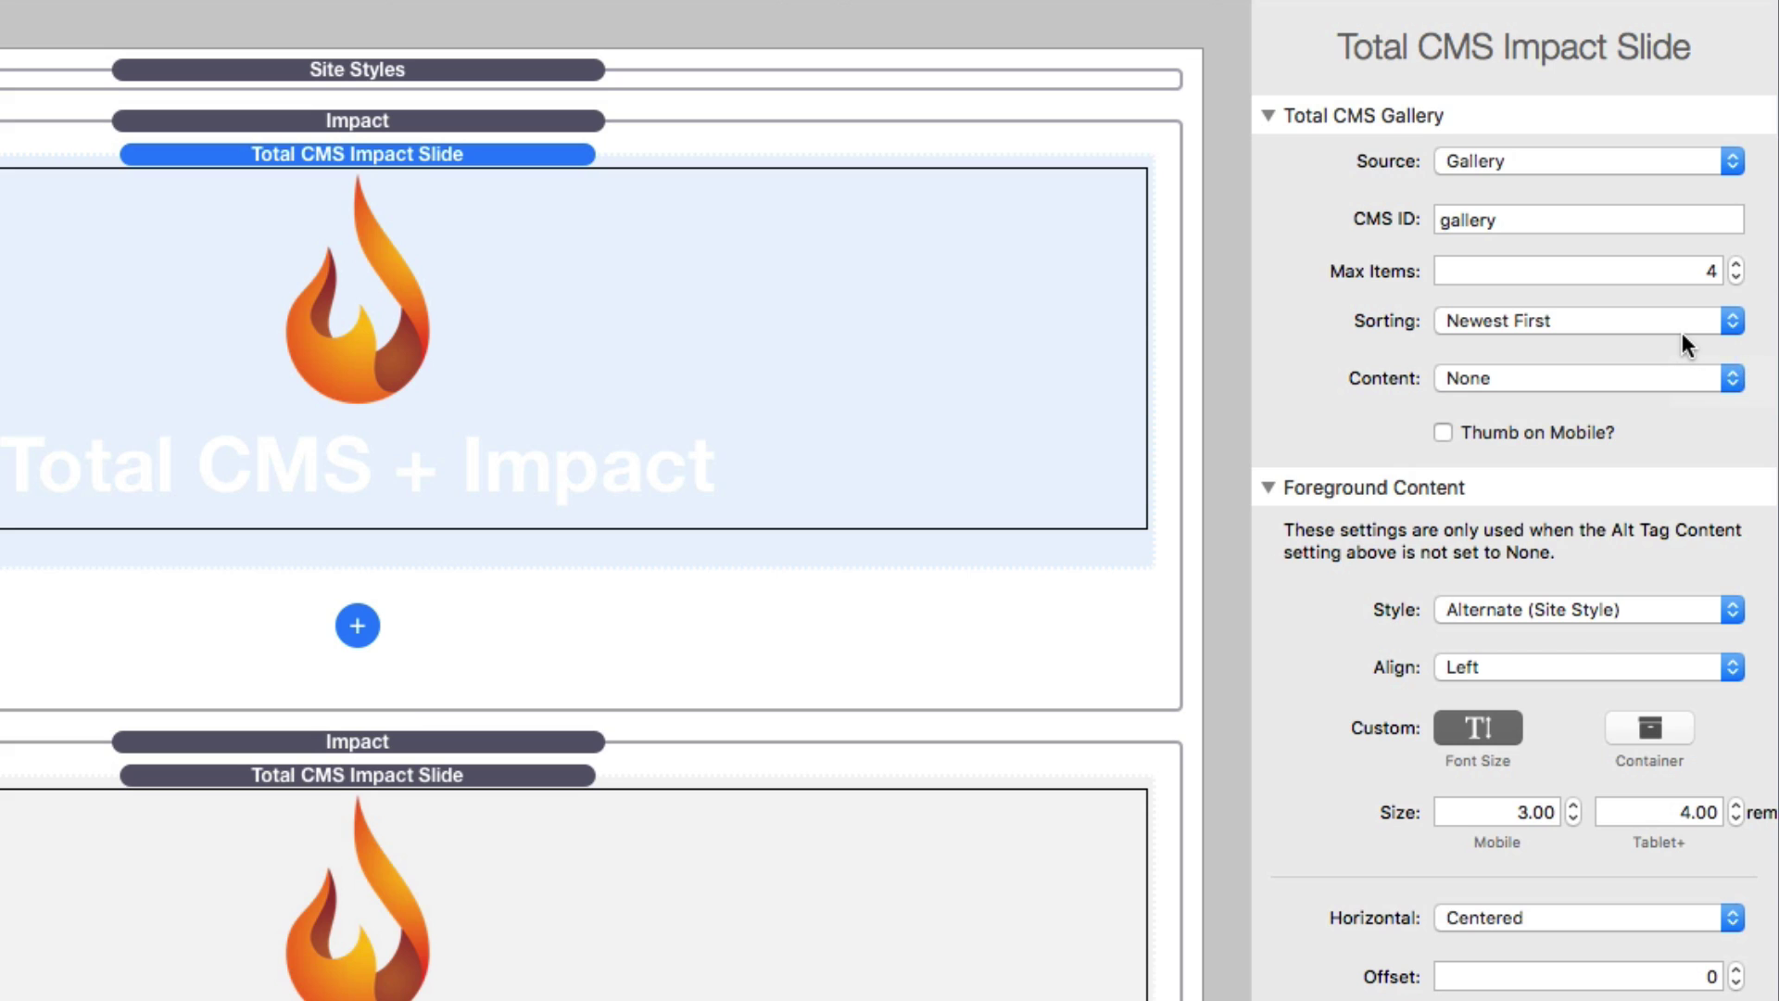
{"action": "left_click", "coordinate": [1508, 385]}
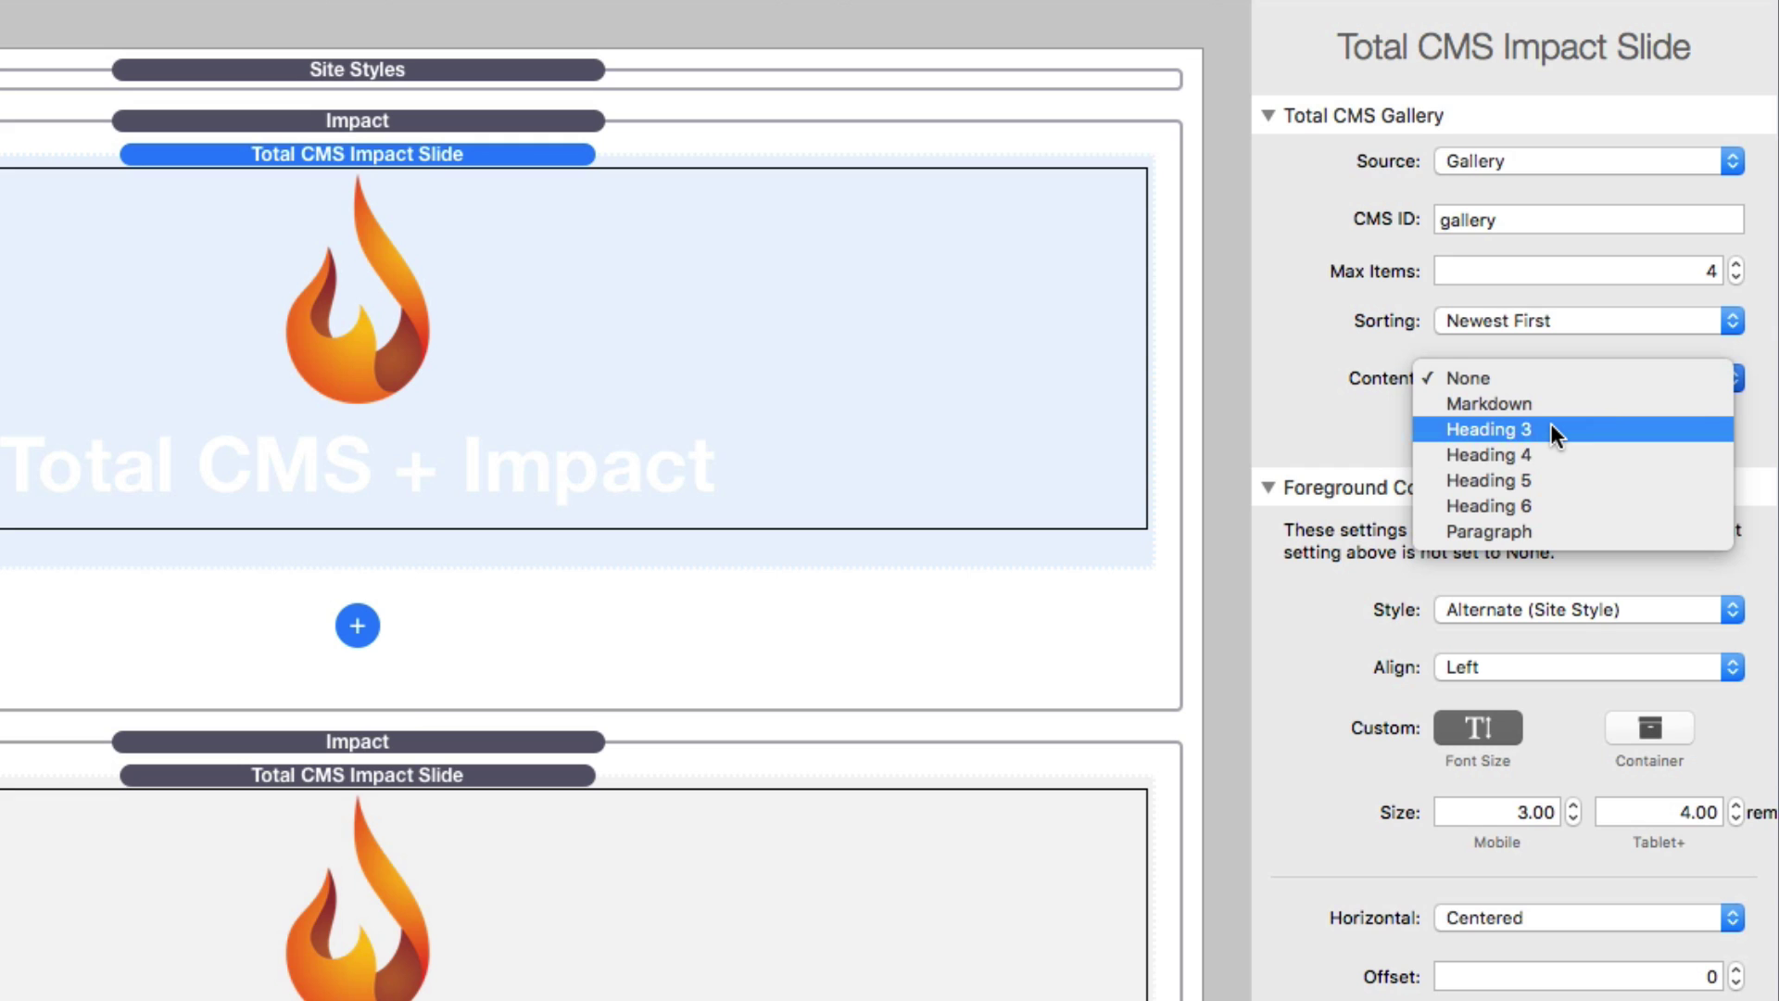
{"action": "left_click", "coordinate": [1372, 408]}
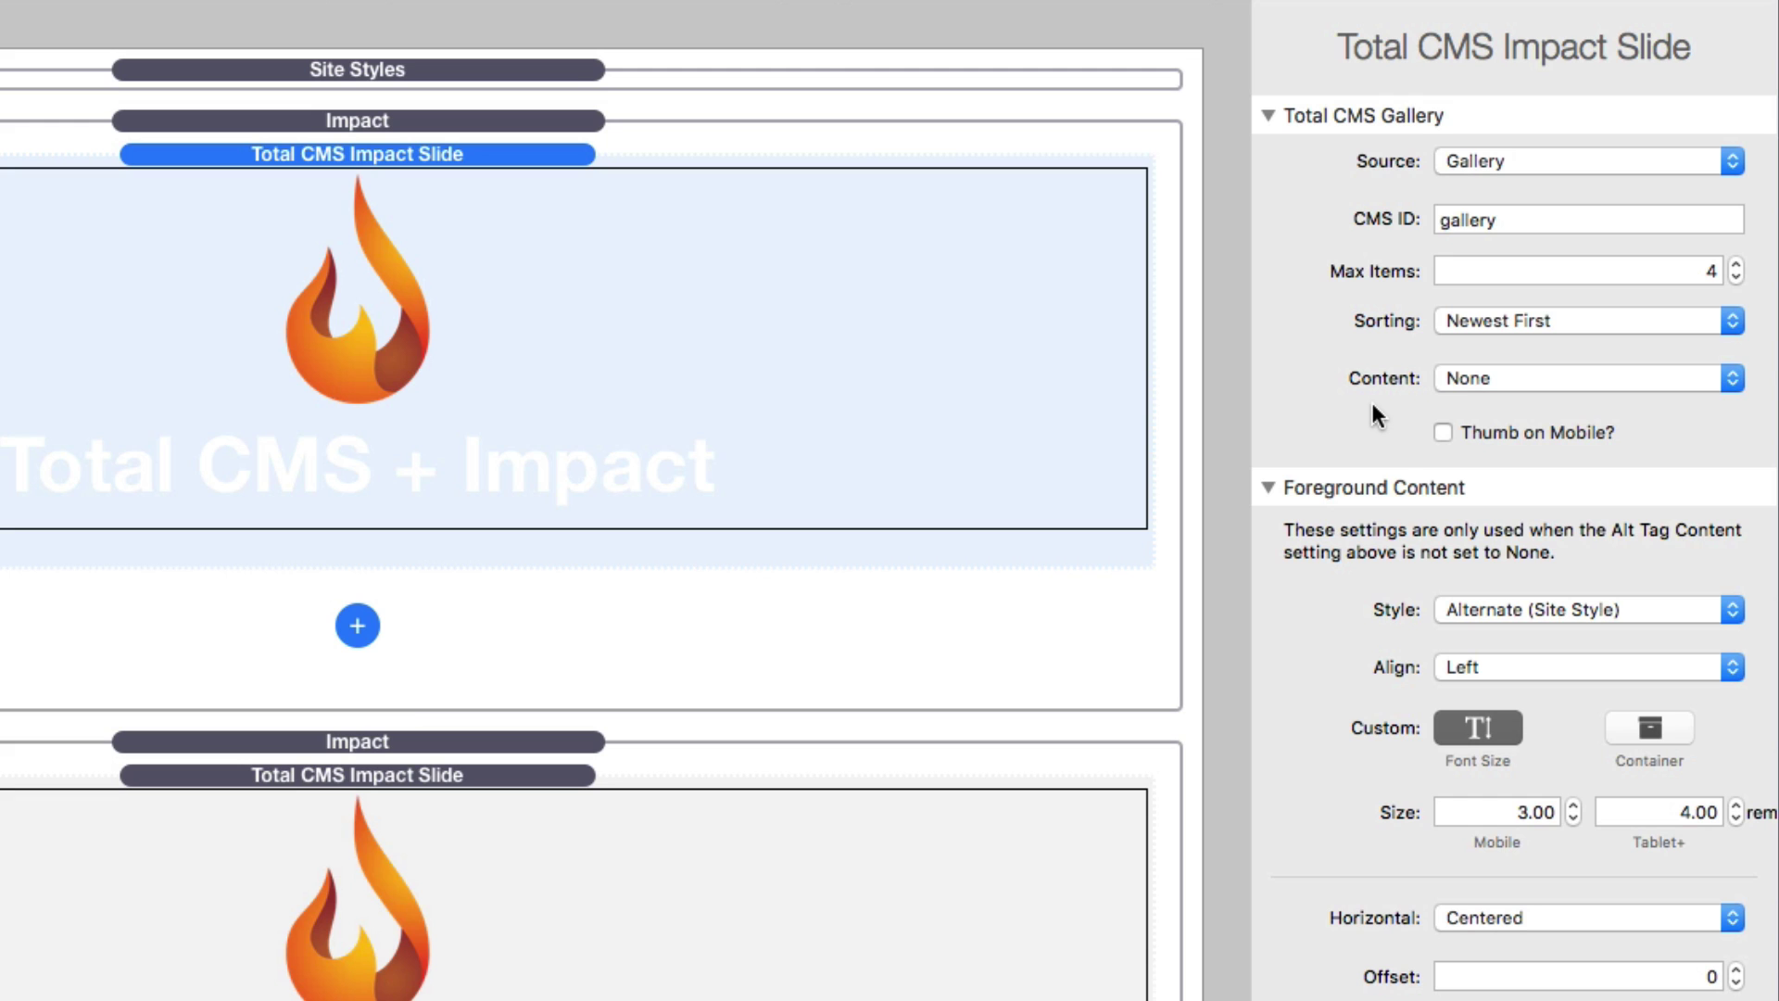
{"action": "left_click", "coordinate": [1500, 378]}
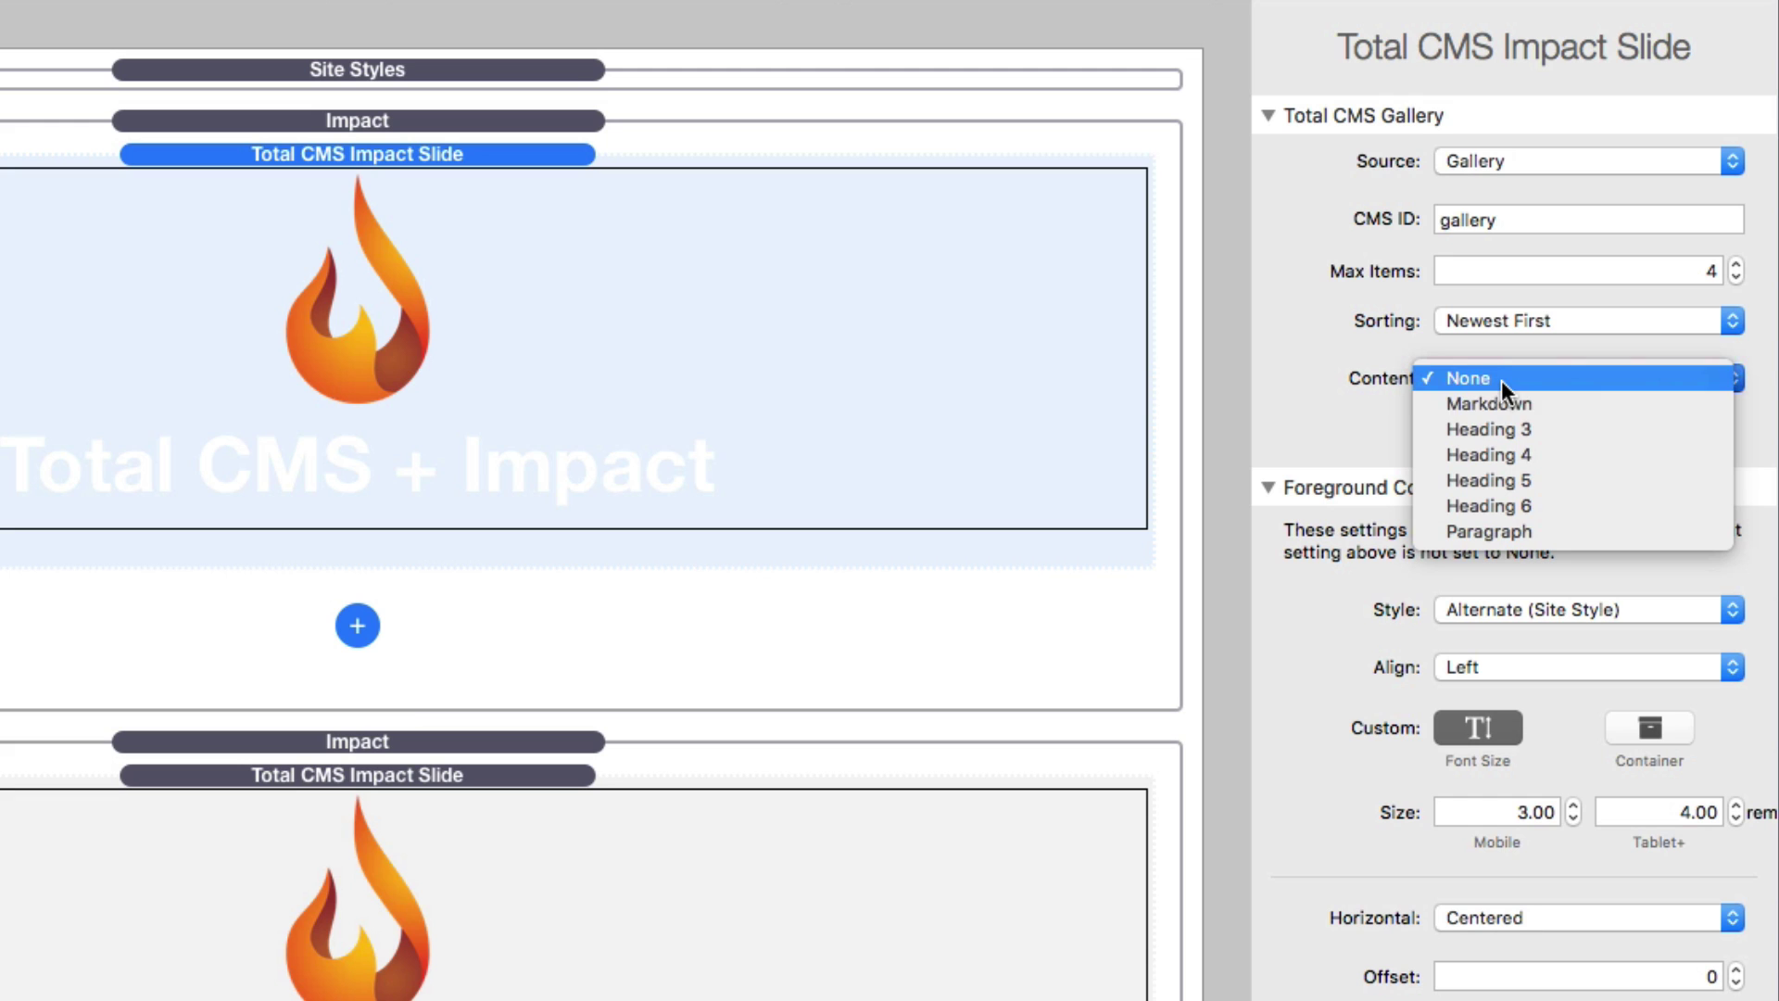
{"action": "left_click", "coordinate": [1504, 428]}
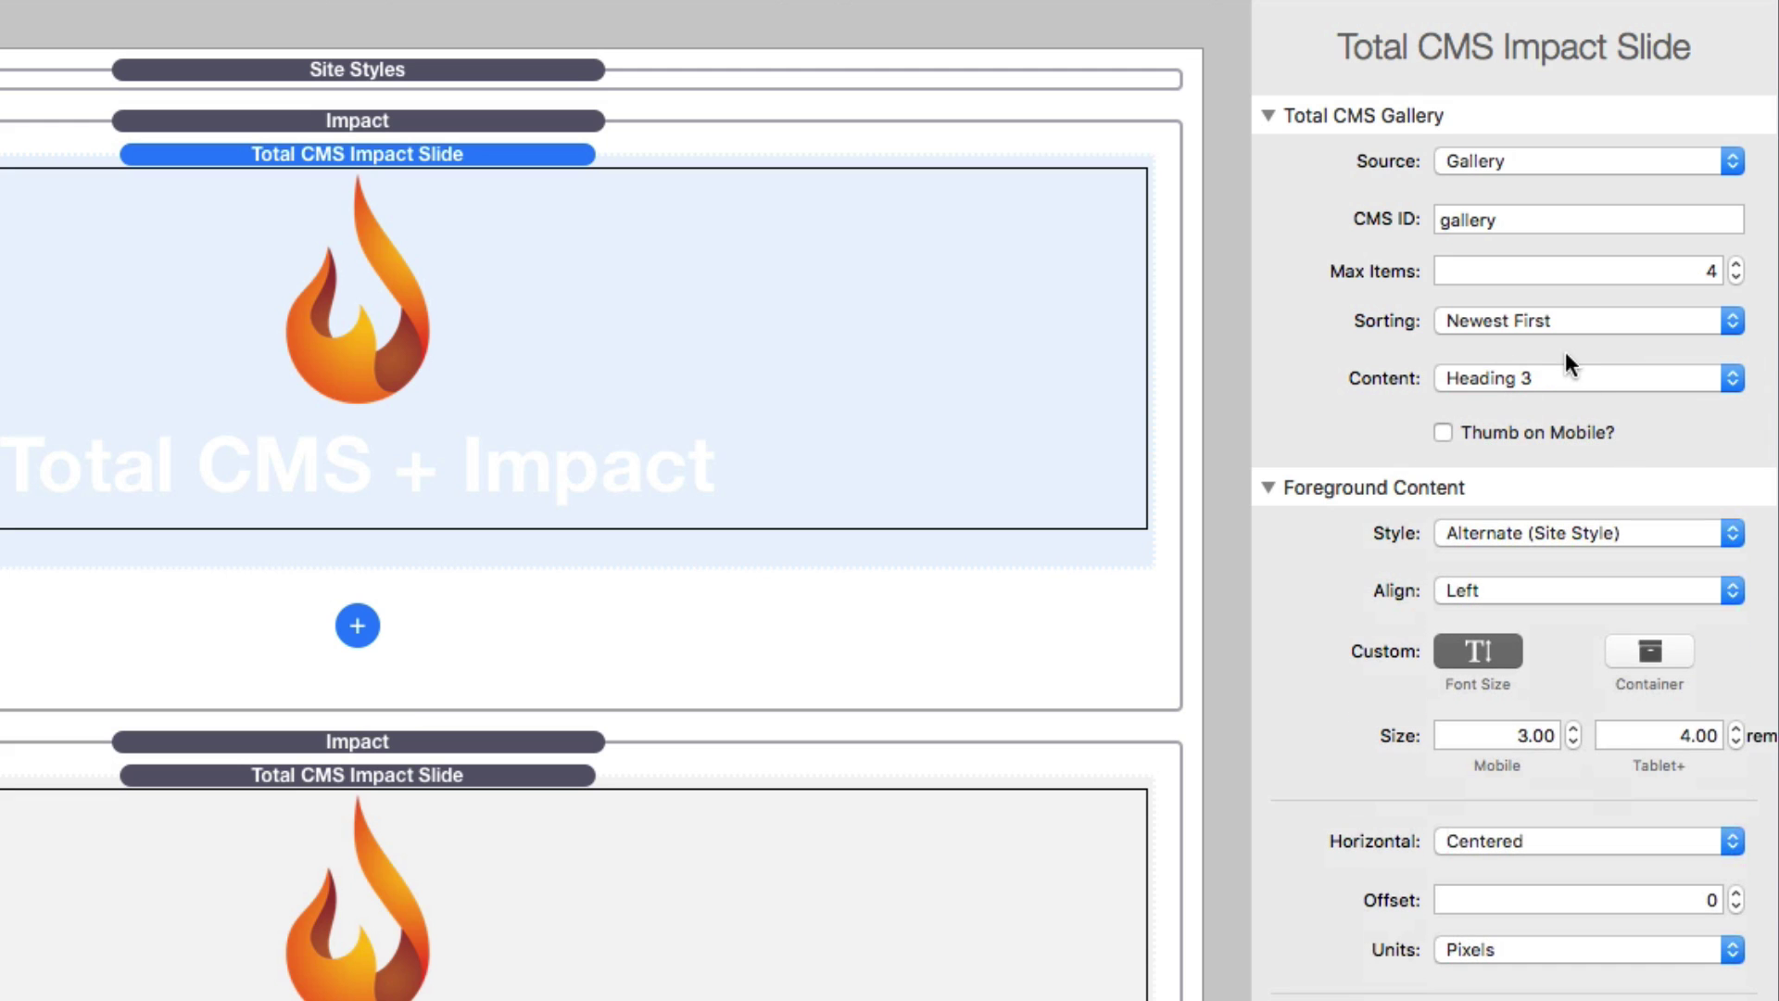
{"action": "left_click", "coordinate": [1541, 371]}
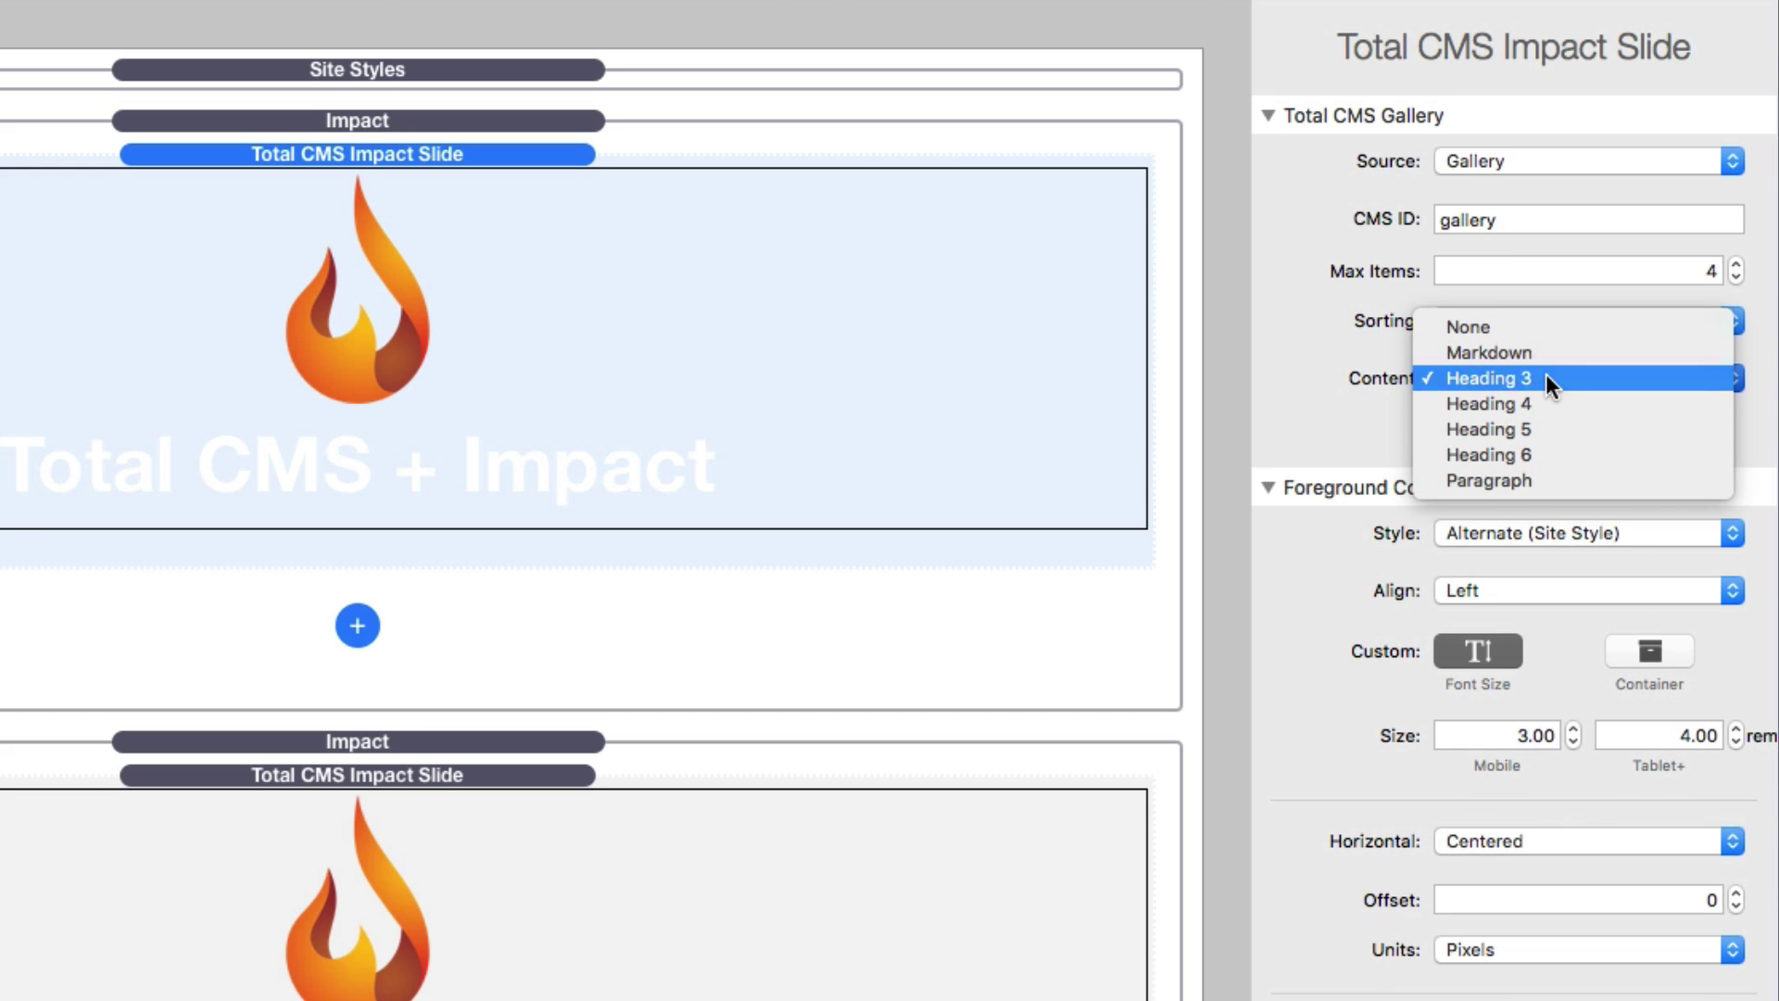
{"action": "left_click", "coordinate": [1546, 374]}
{"action": "left_click", "coordinate": [1546, 374]}
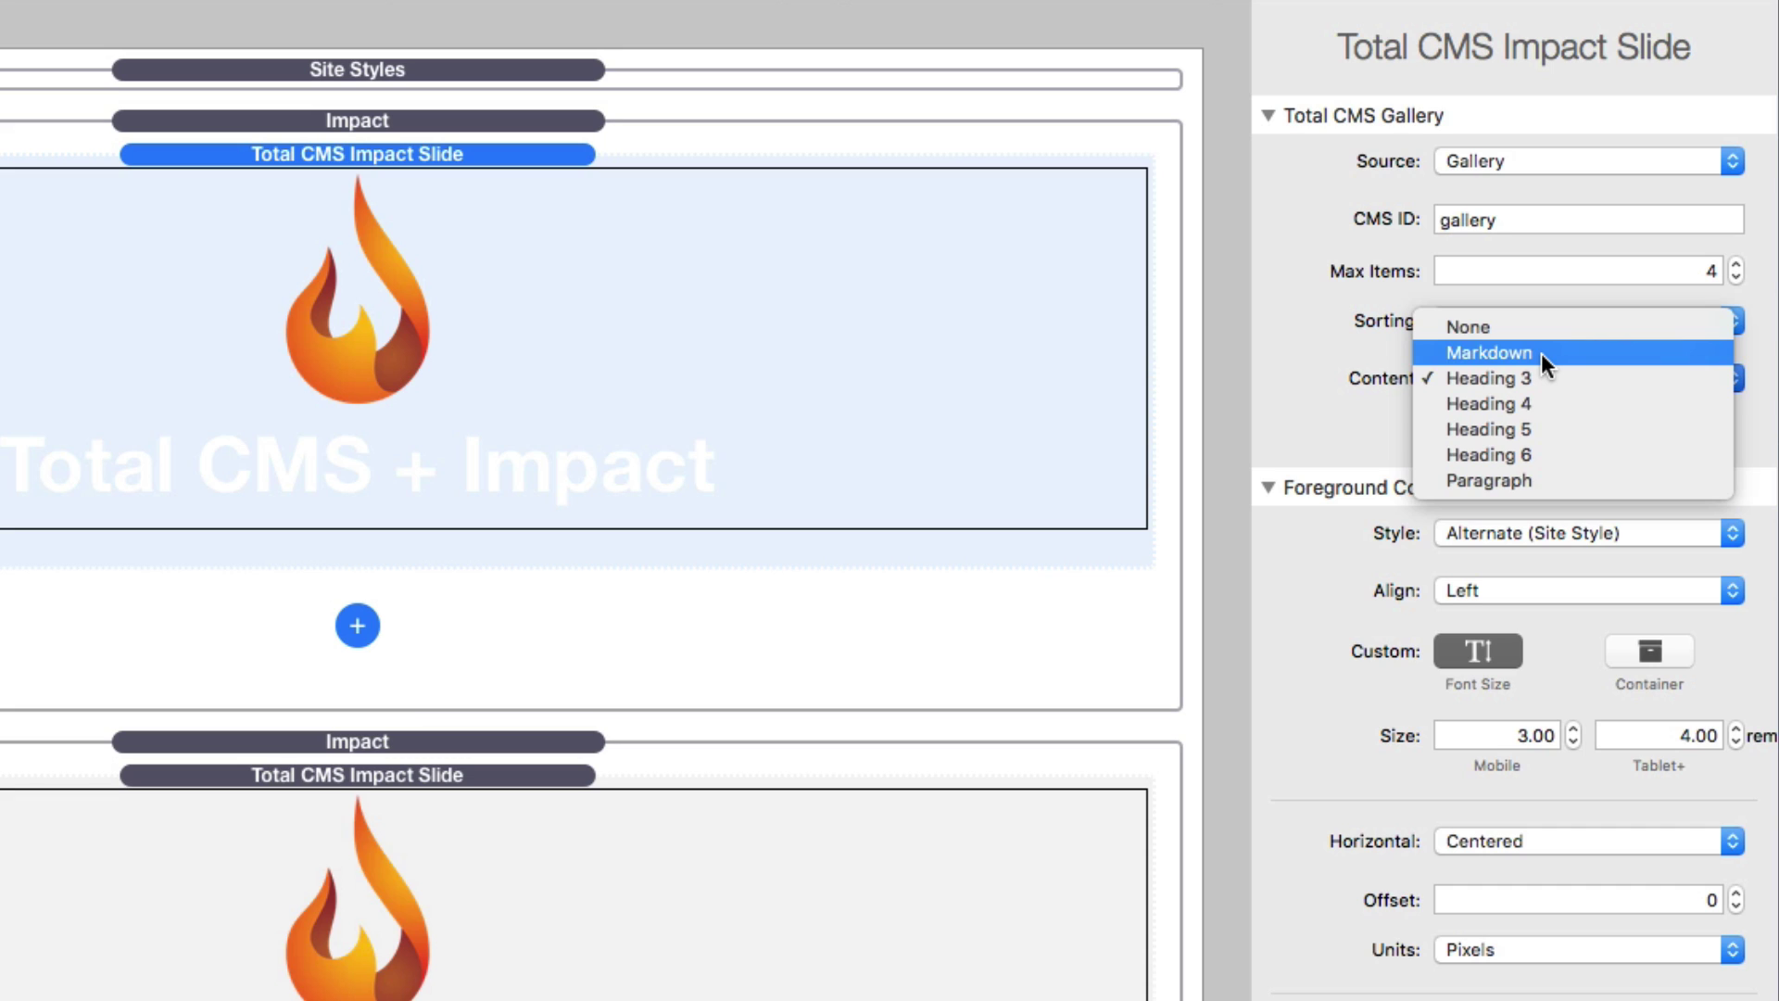
- Change the first gallery slide's Content type from Heading 3 to Markdown
{"action": "left_click", "coordinate": [1542, 353]}
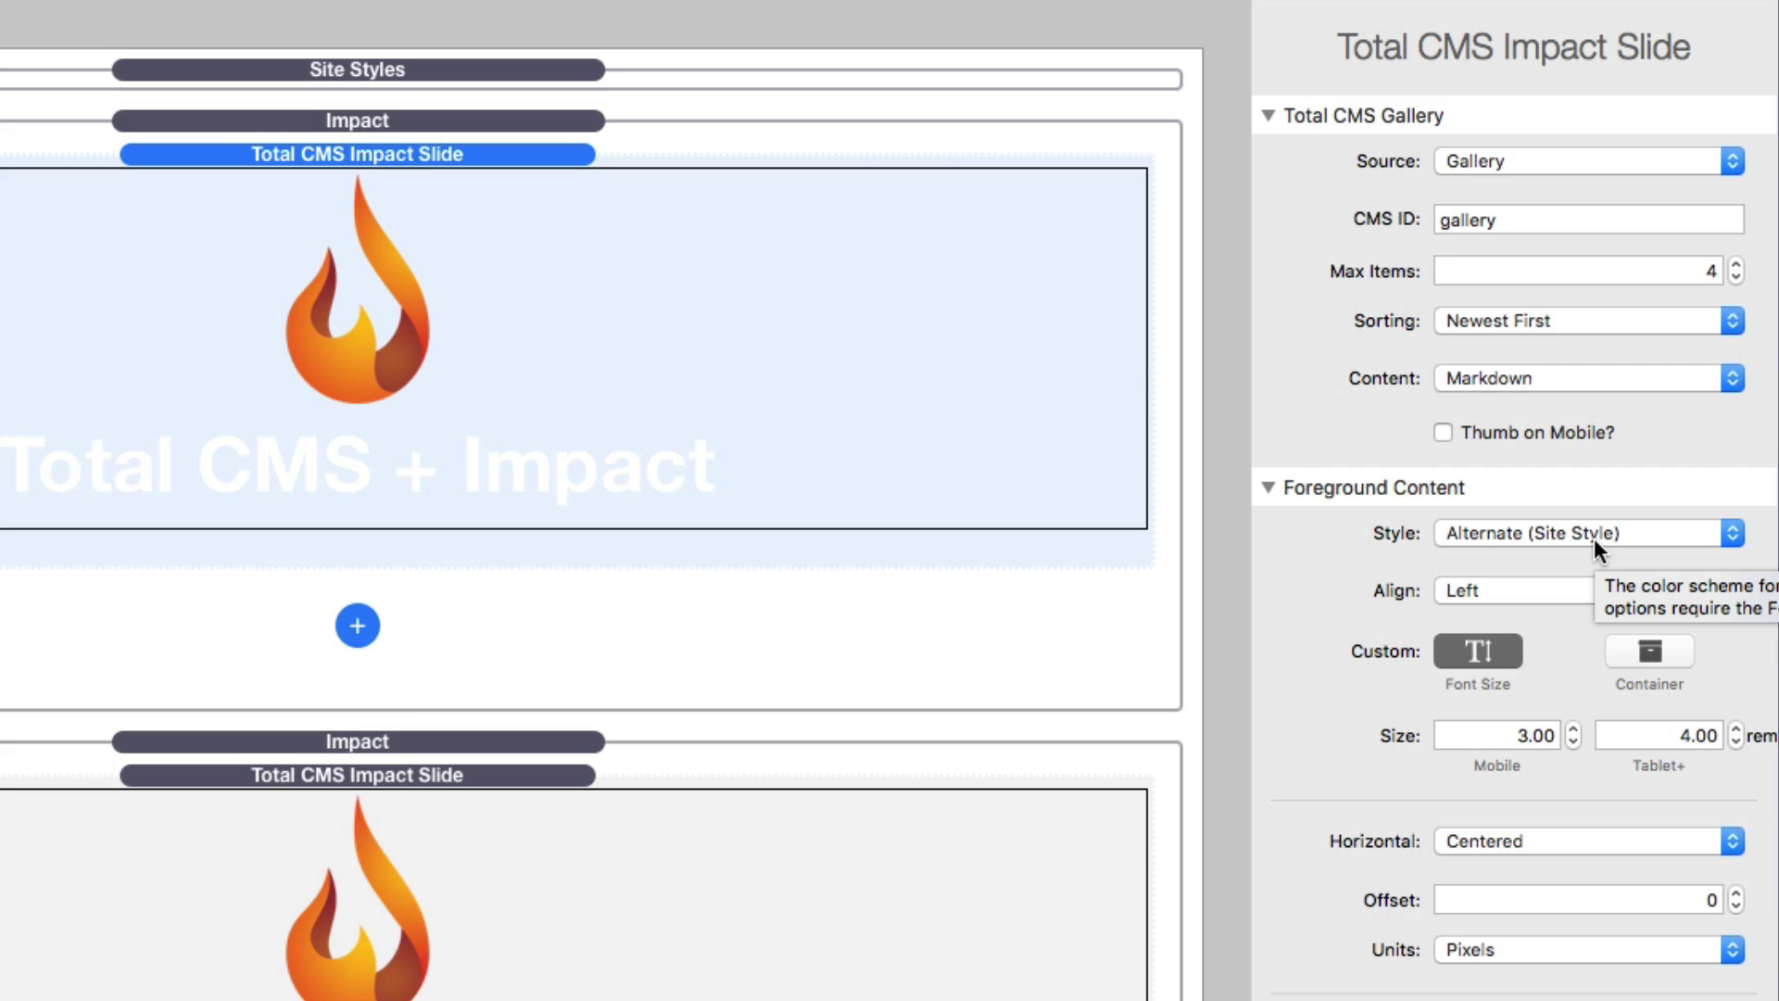
{"action": "left_click", "coordinate": [1628, 517]}
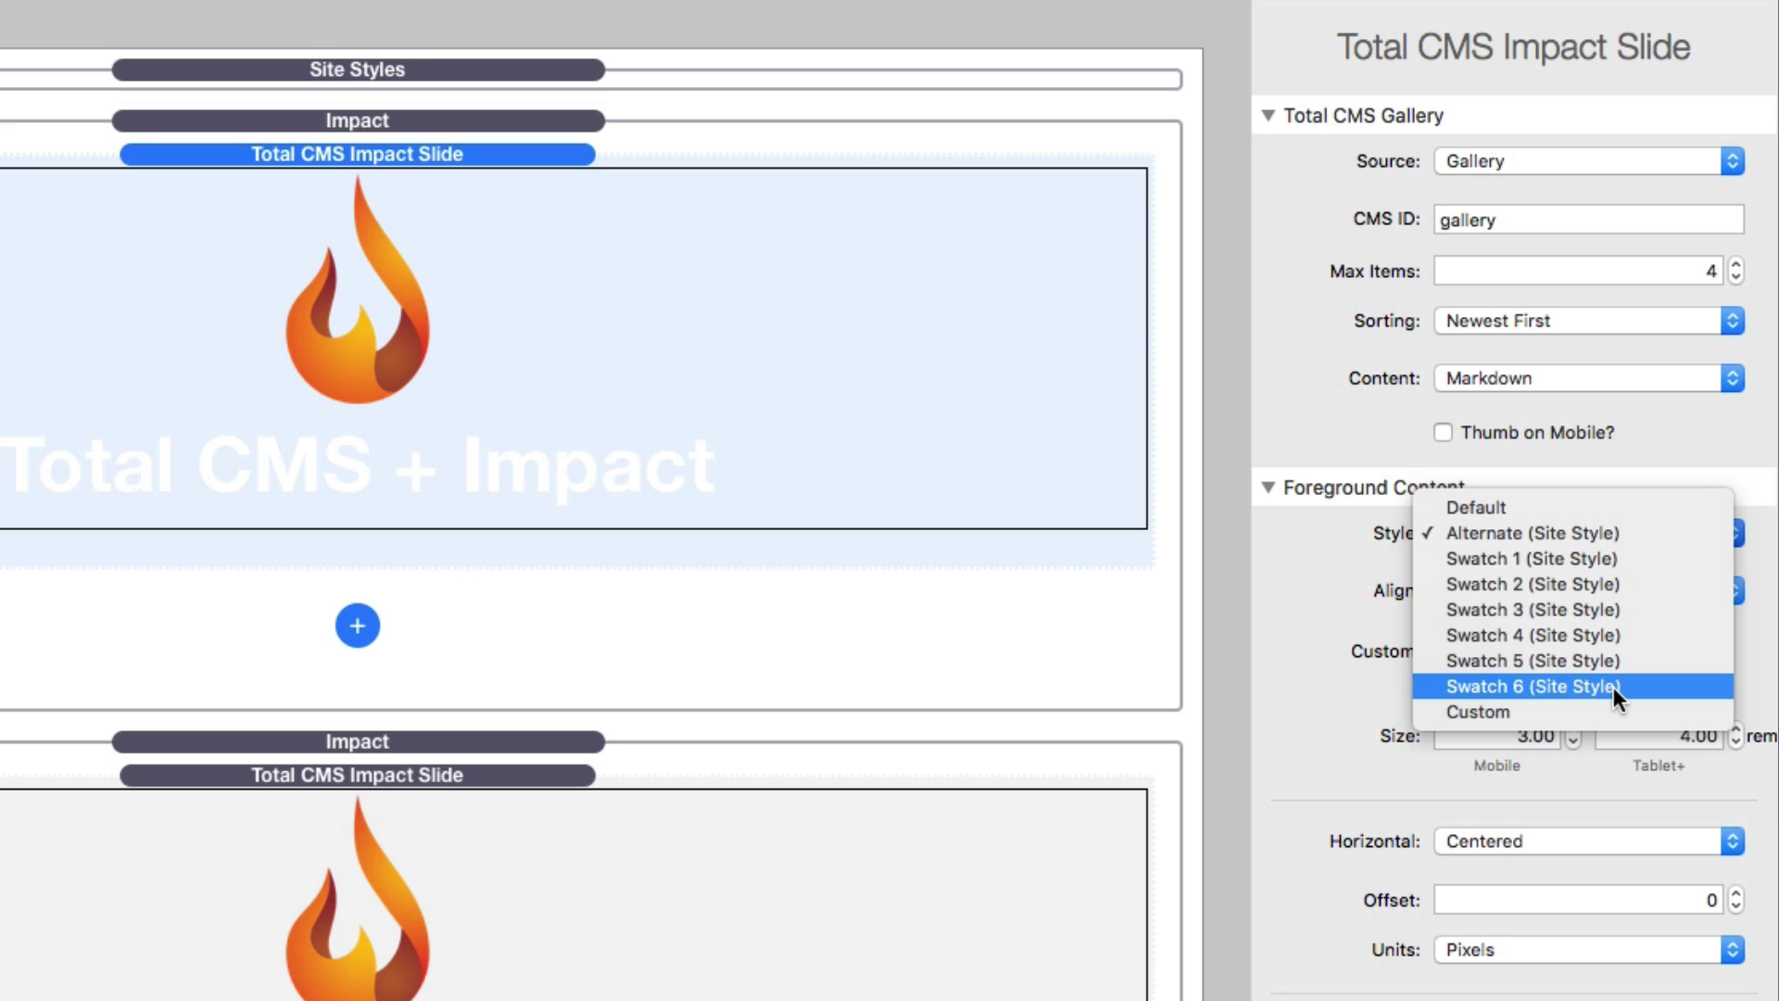
{"action": "left_click", "coordinate": [1603, 713]}
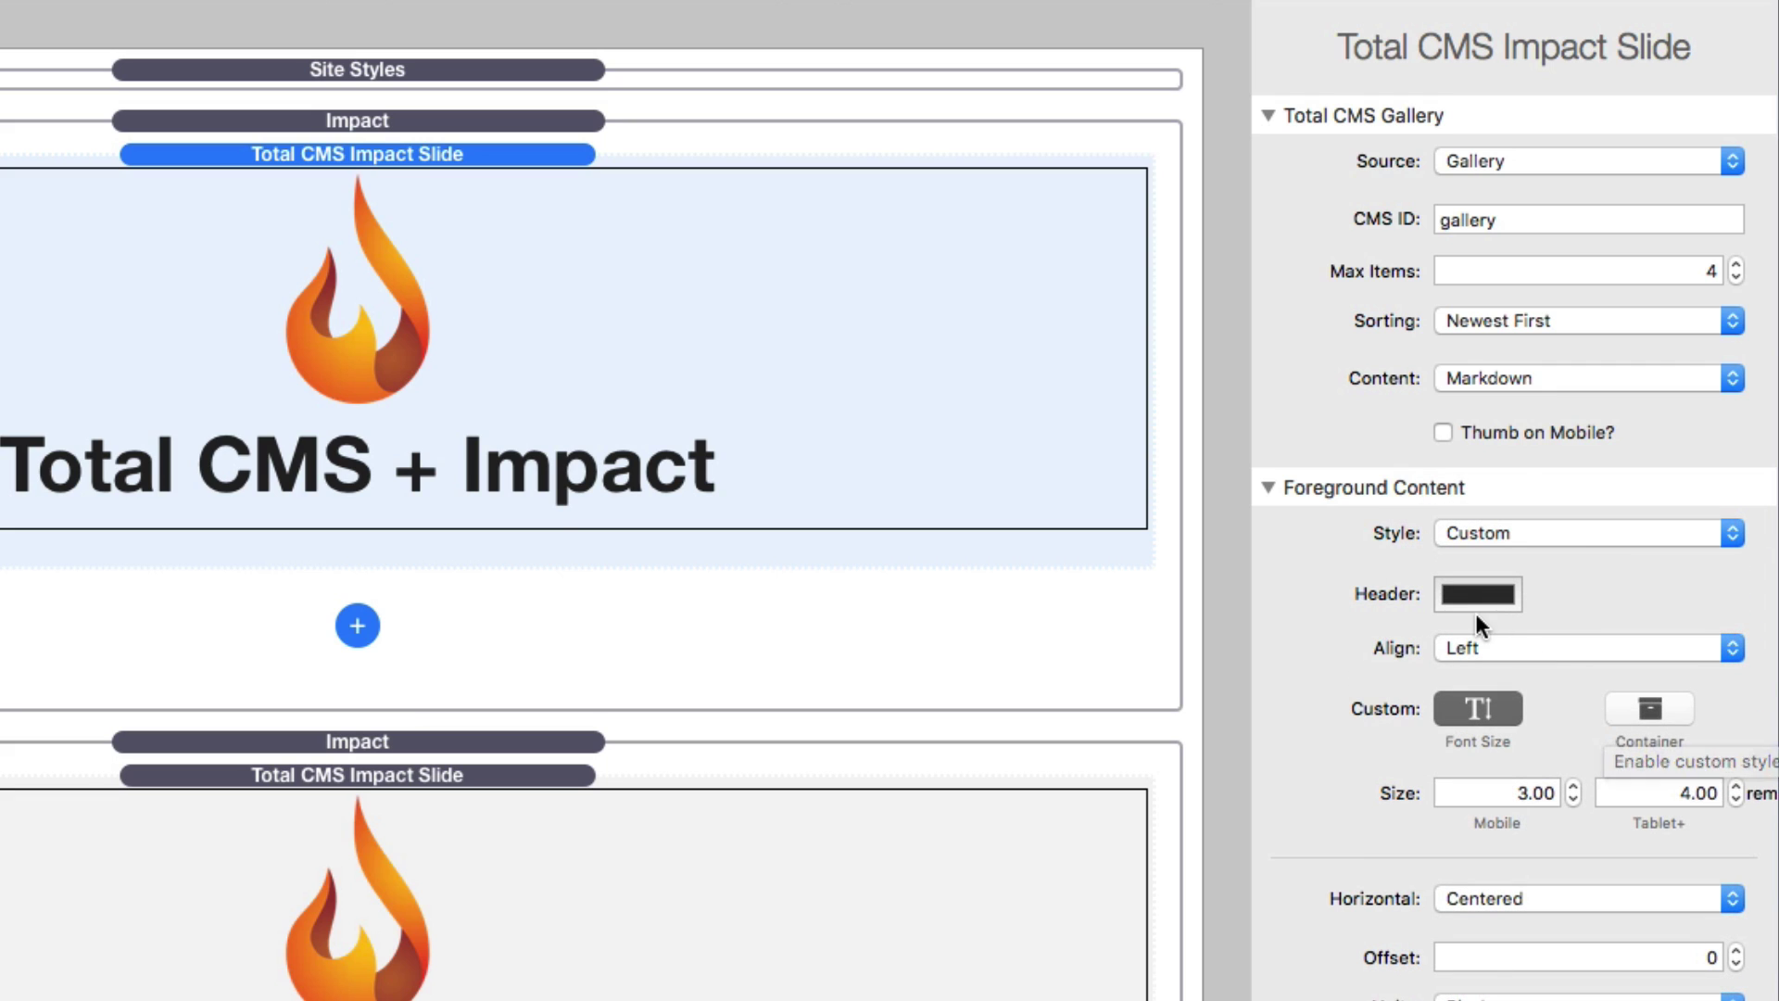
{"action": "left_click", "coordinate": [1494, 526]}
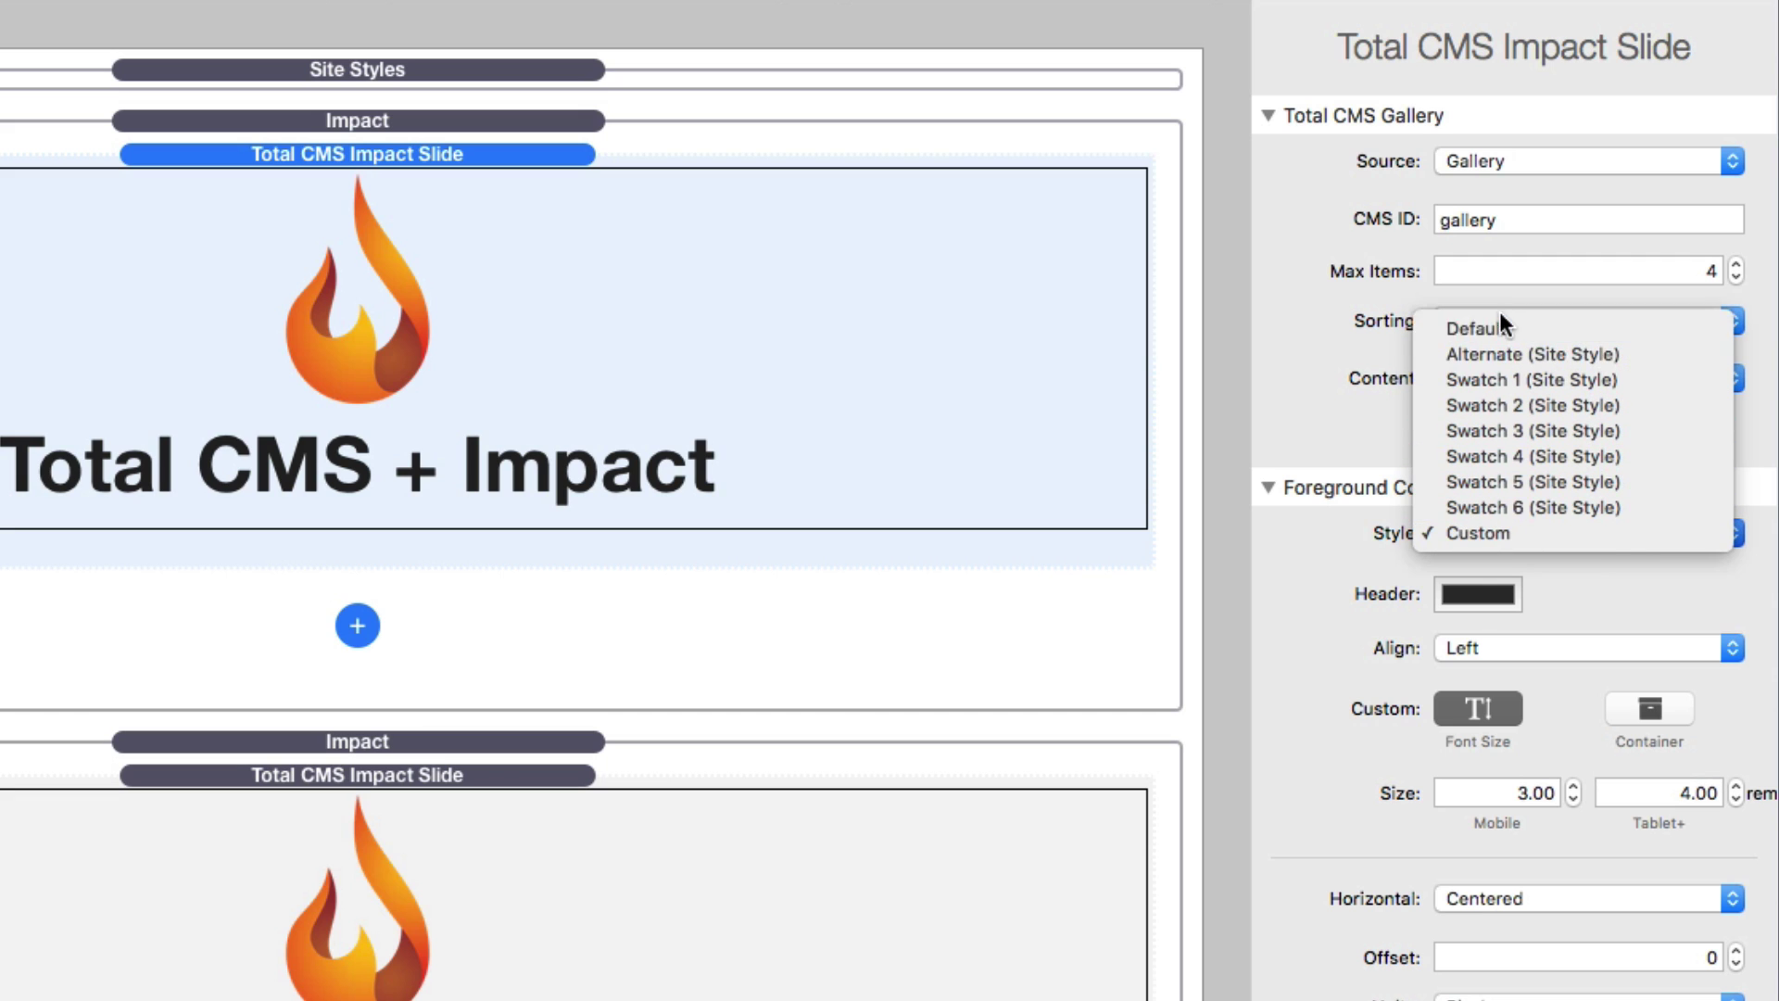
{"action": "left_click", "coordinate": [1504, 350]}
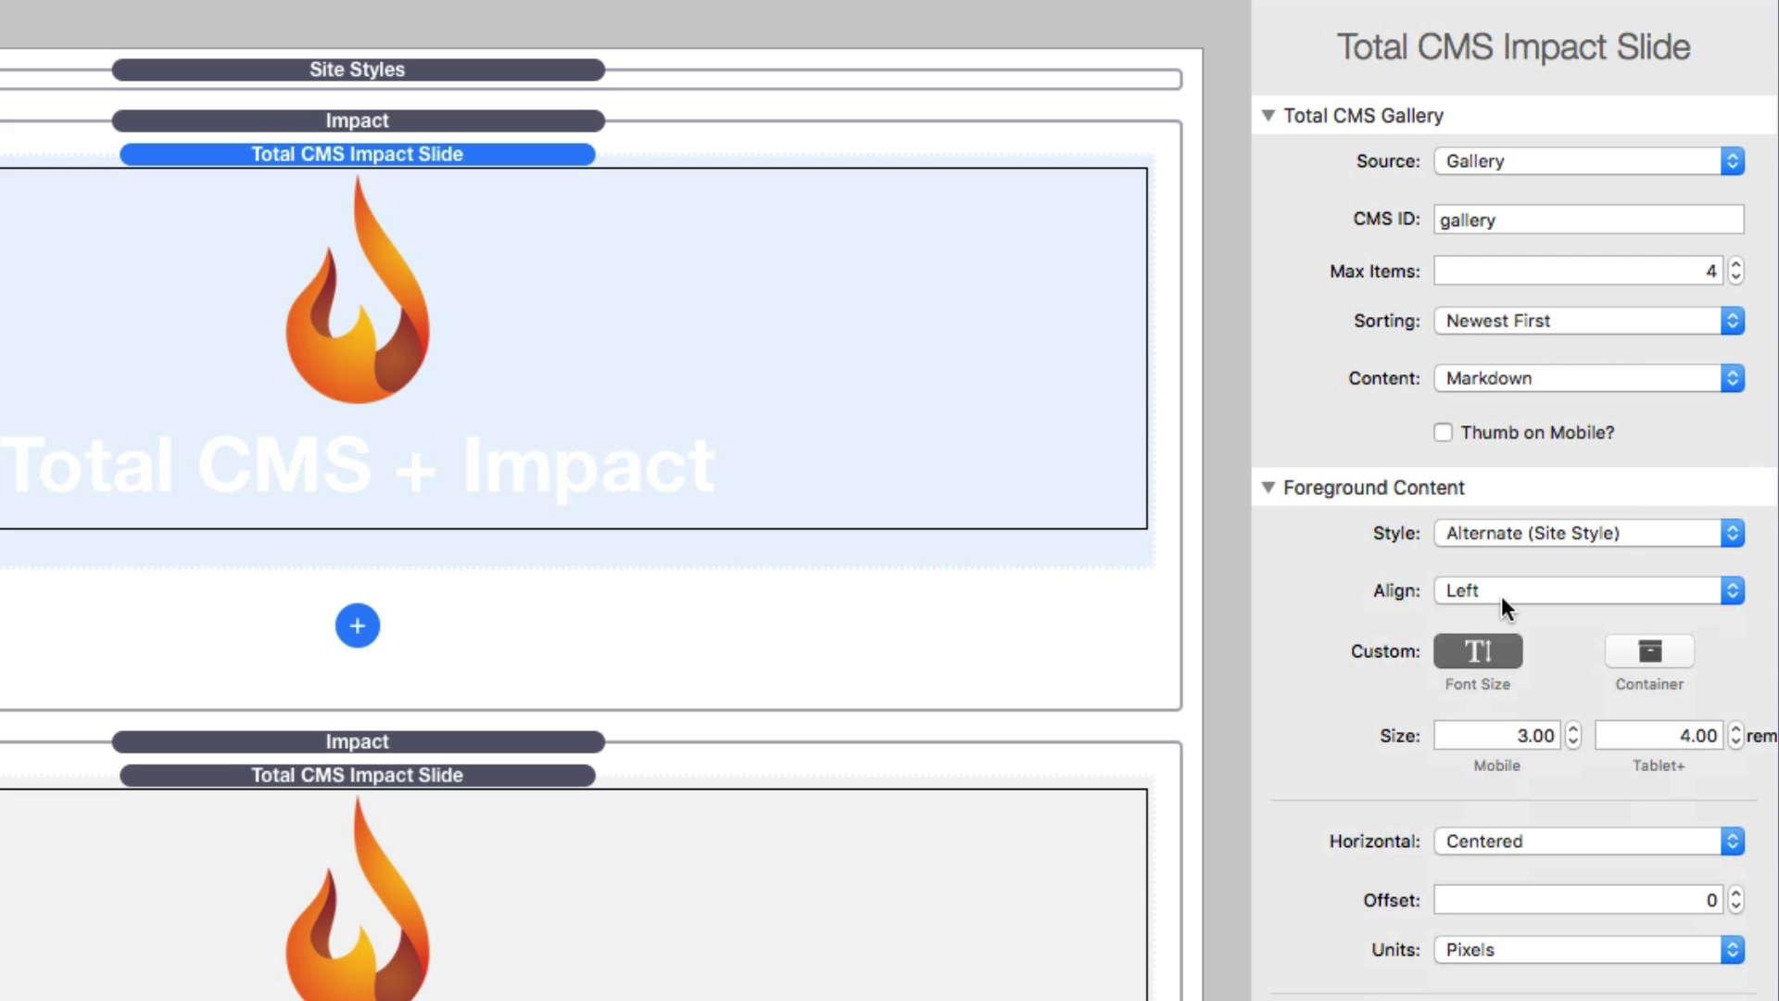
{"action": "left_click", "coordinate": [1501, 595]}
{"action": "left_click", "coordinate": [1234, 592]}
{"action": "left_click", "coordinate": [1497, 654]}
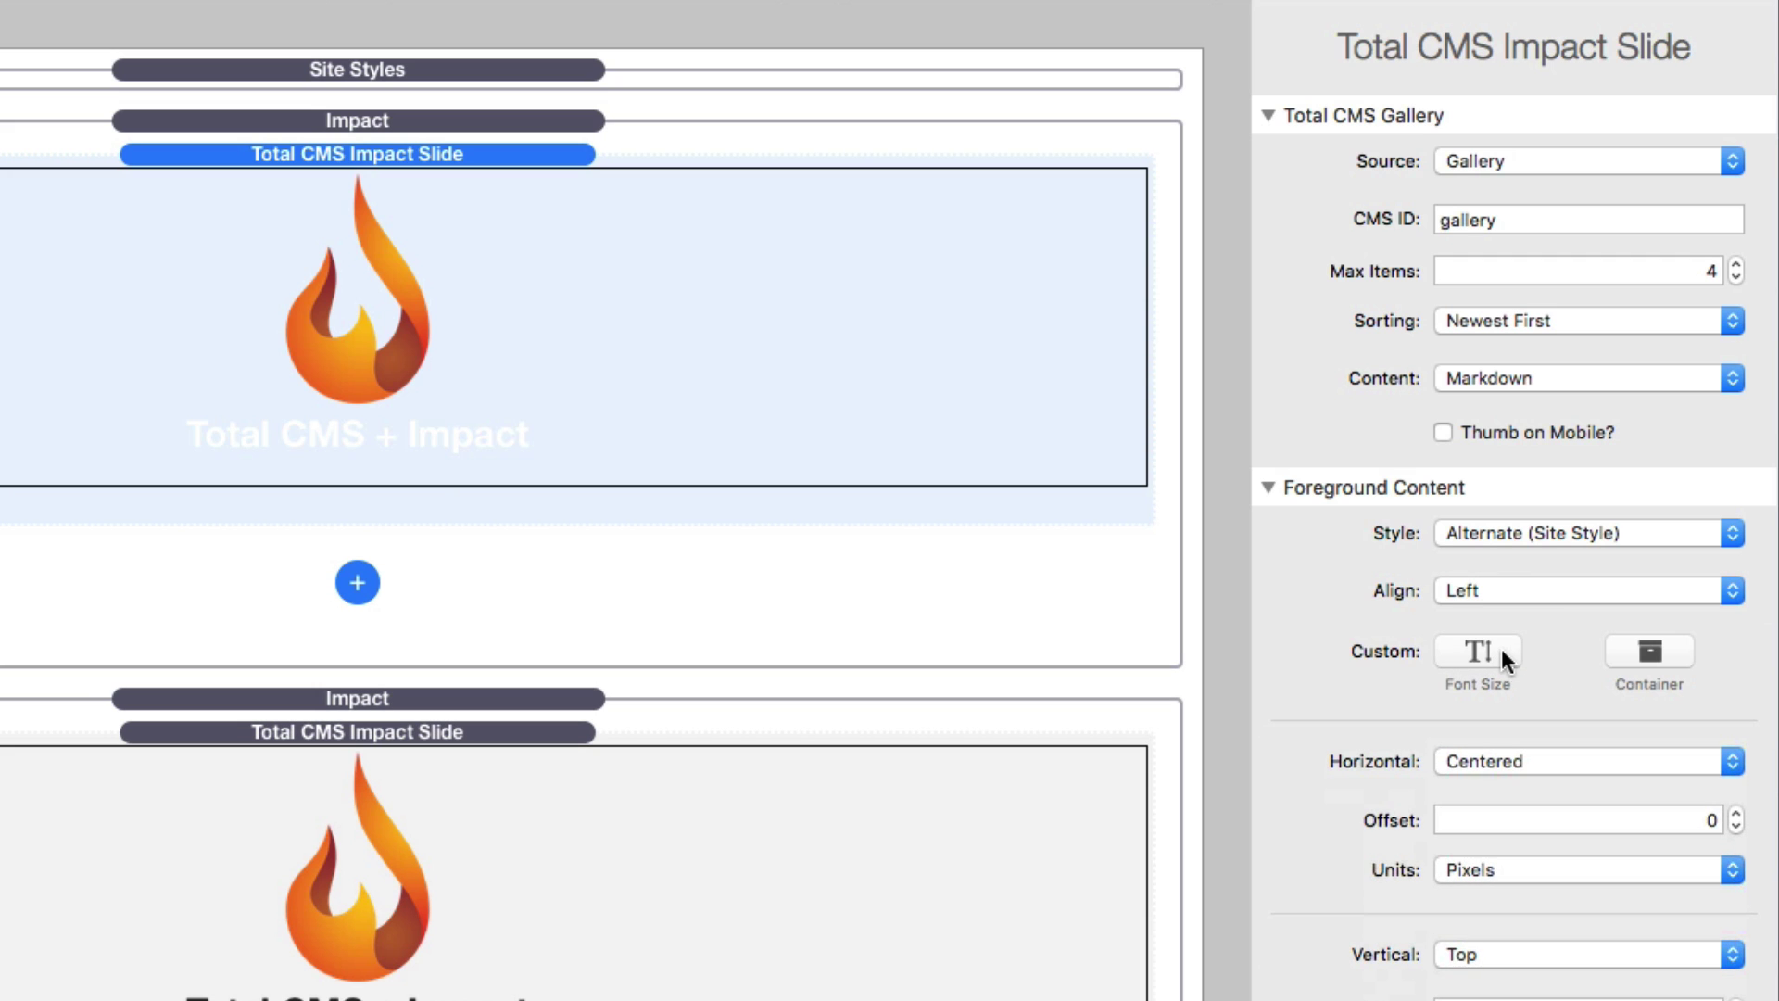
{"action": "left_click", "coordinate": [1487, 648]}
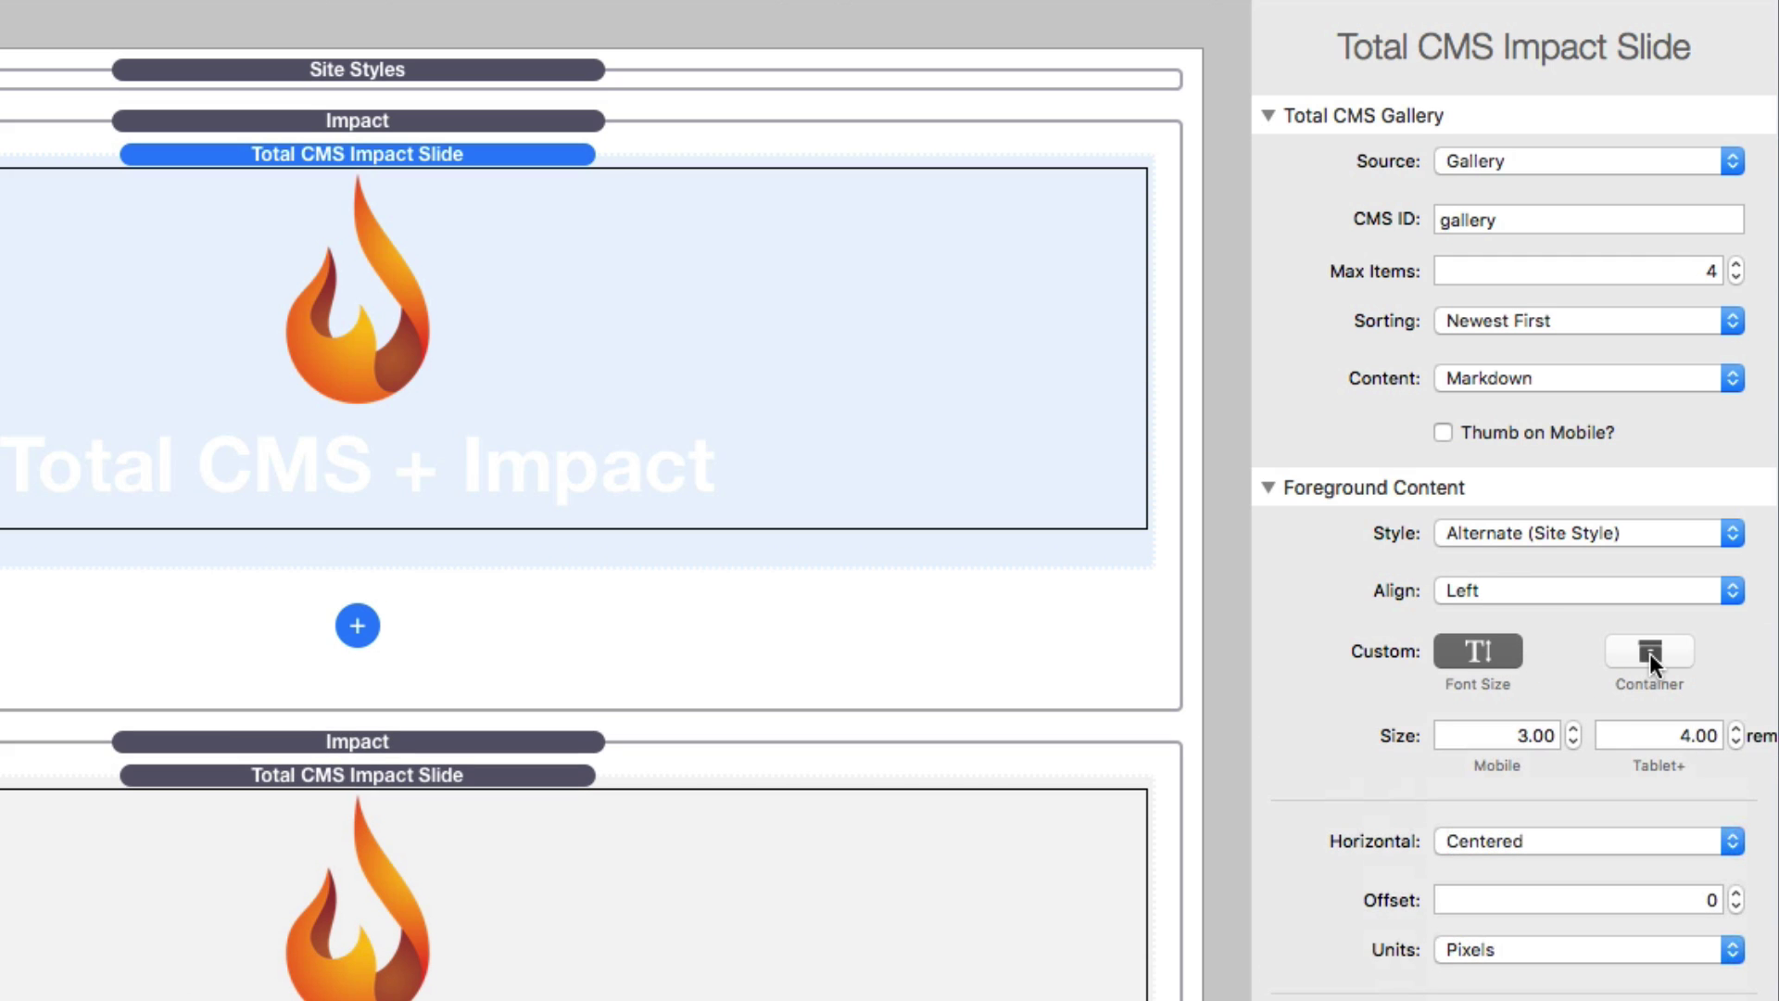
{"action": "left_click", "coordinate": [1649, 653]}
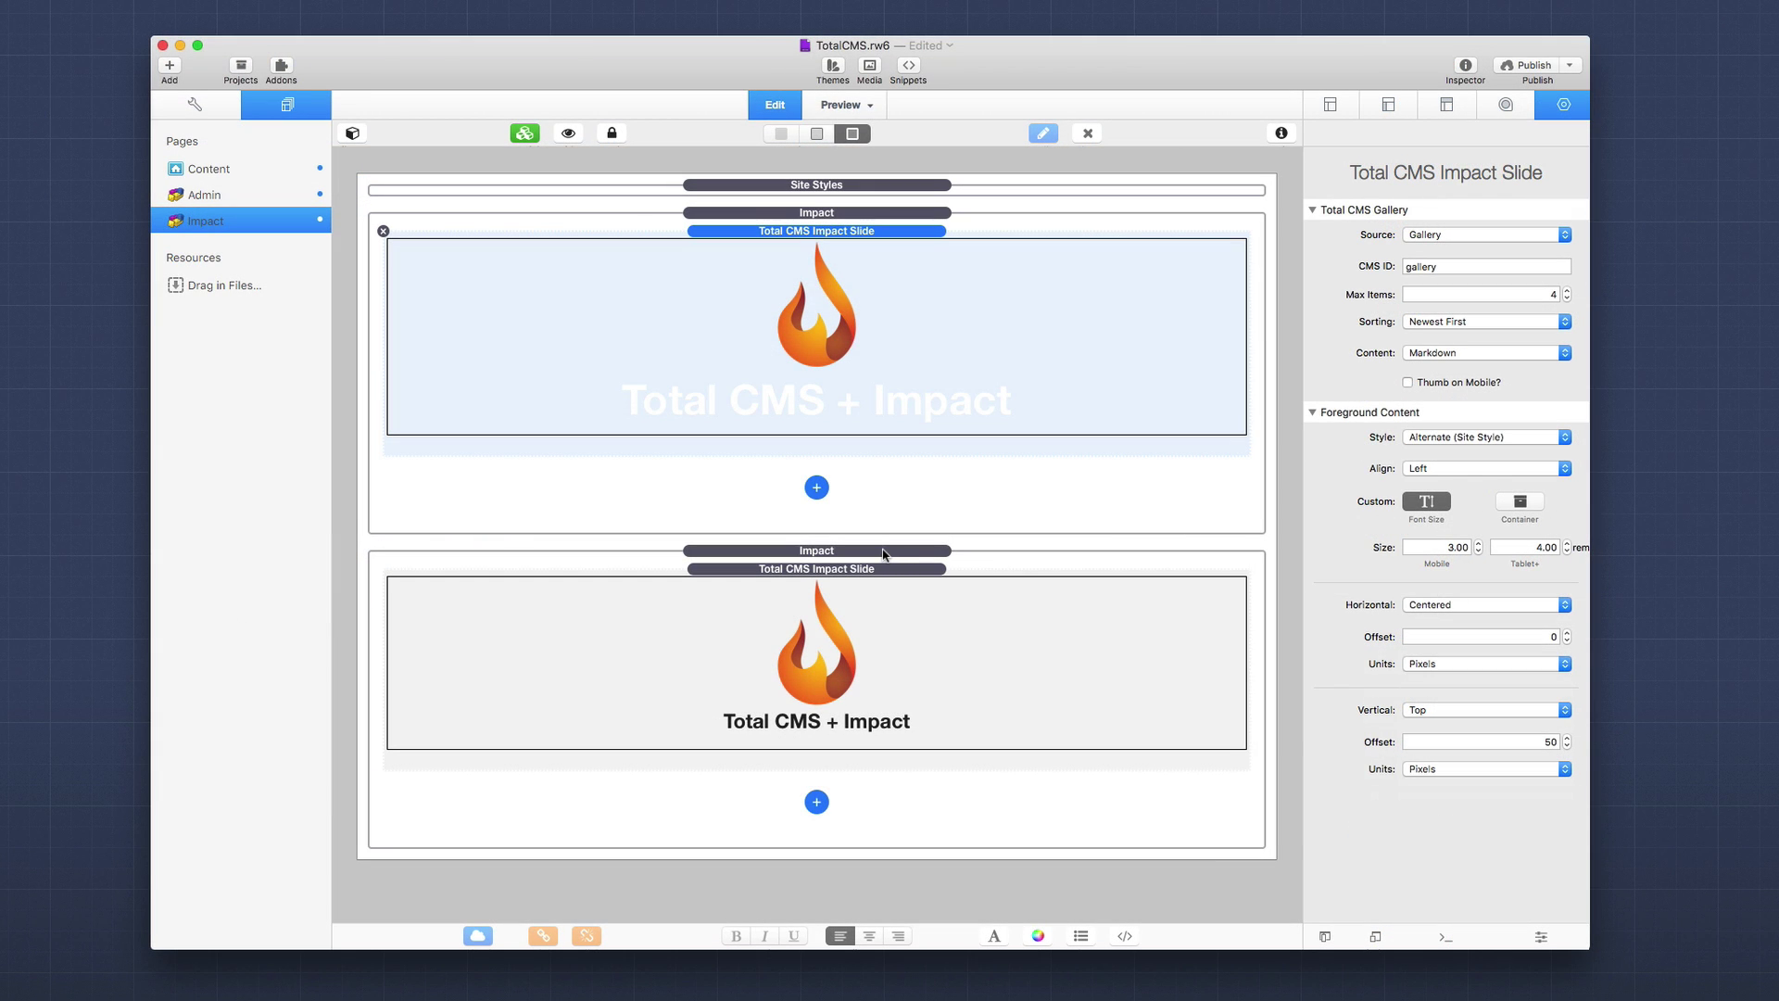
- Select the second slideshow's Total CMS Impact Slide, review its Feed settings, and preview the page
{"action": "left_click", "coordinate": [883, 552]}
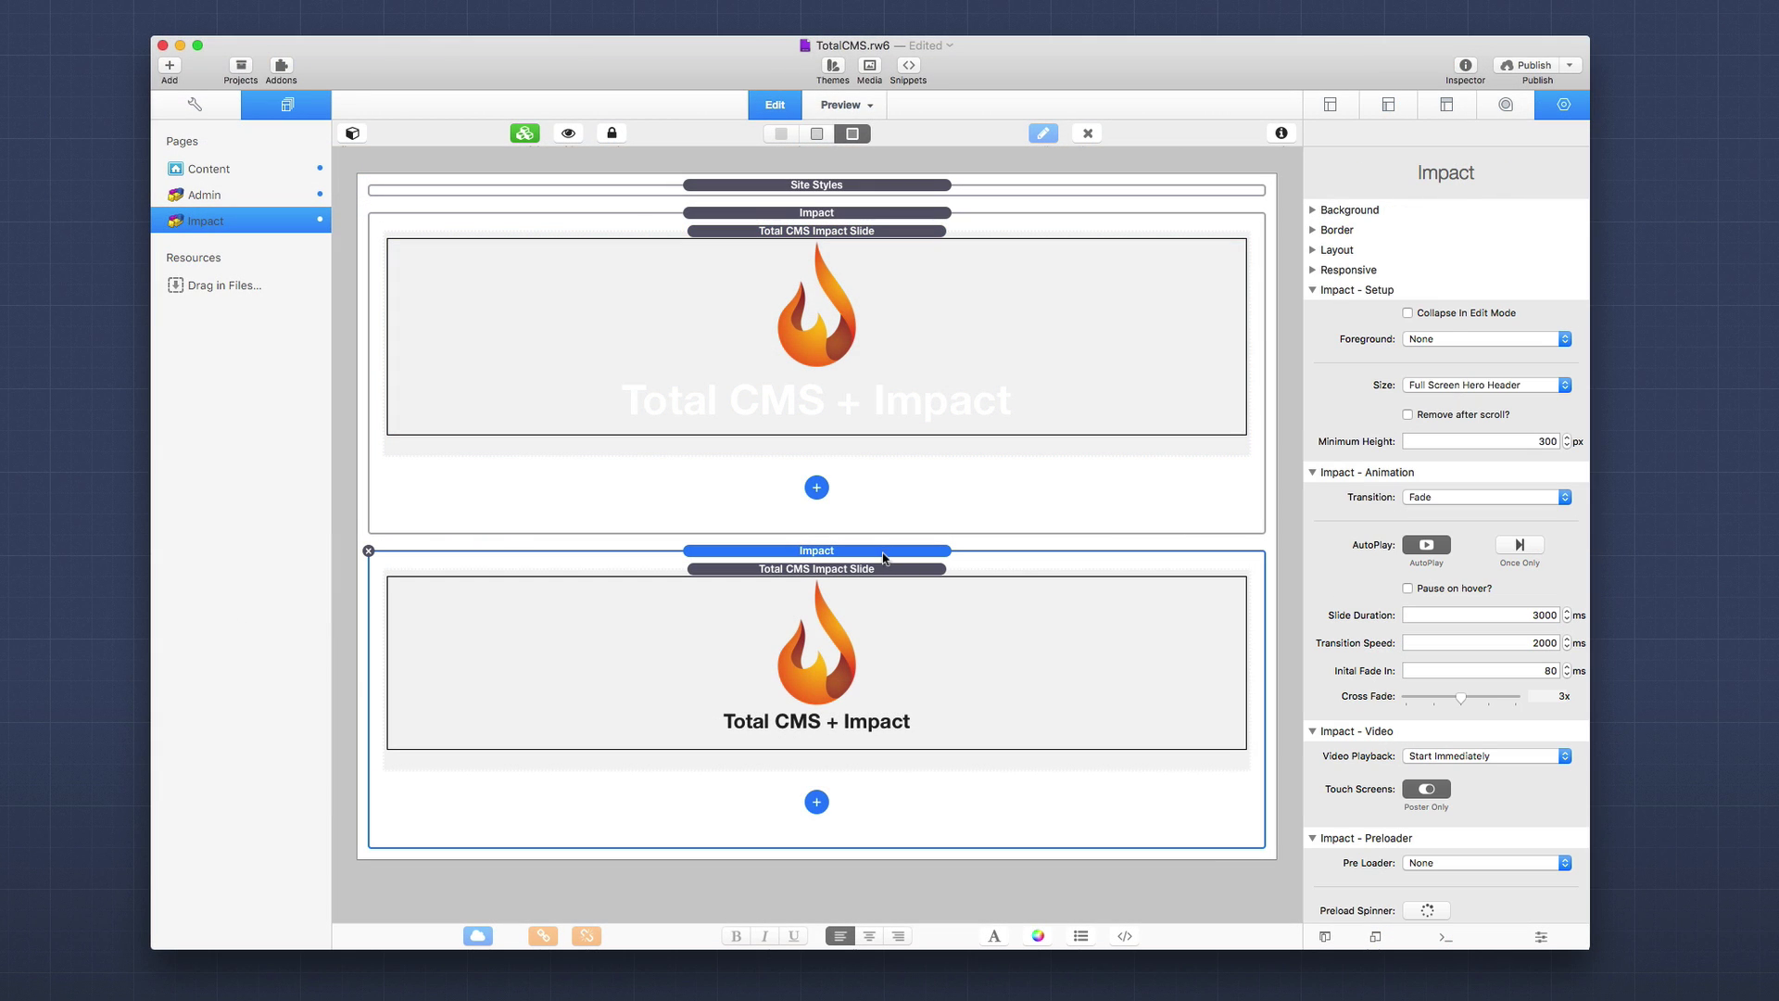
{"action": "left_click", "coordinate": [883, 570]}
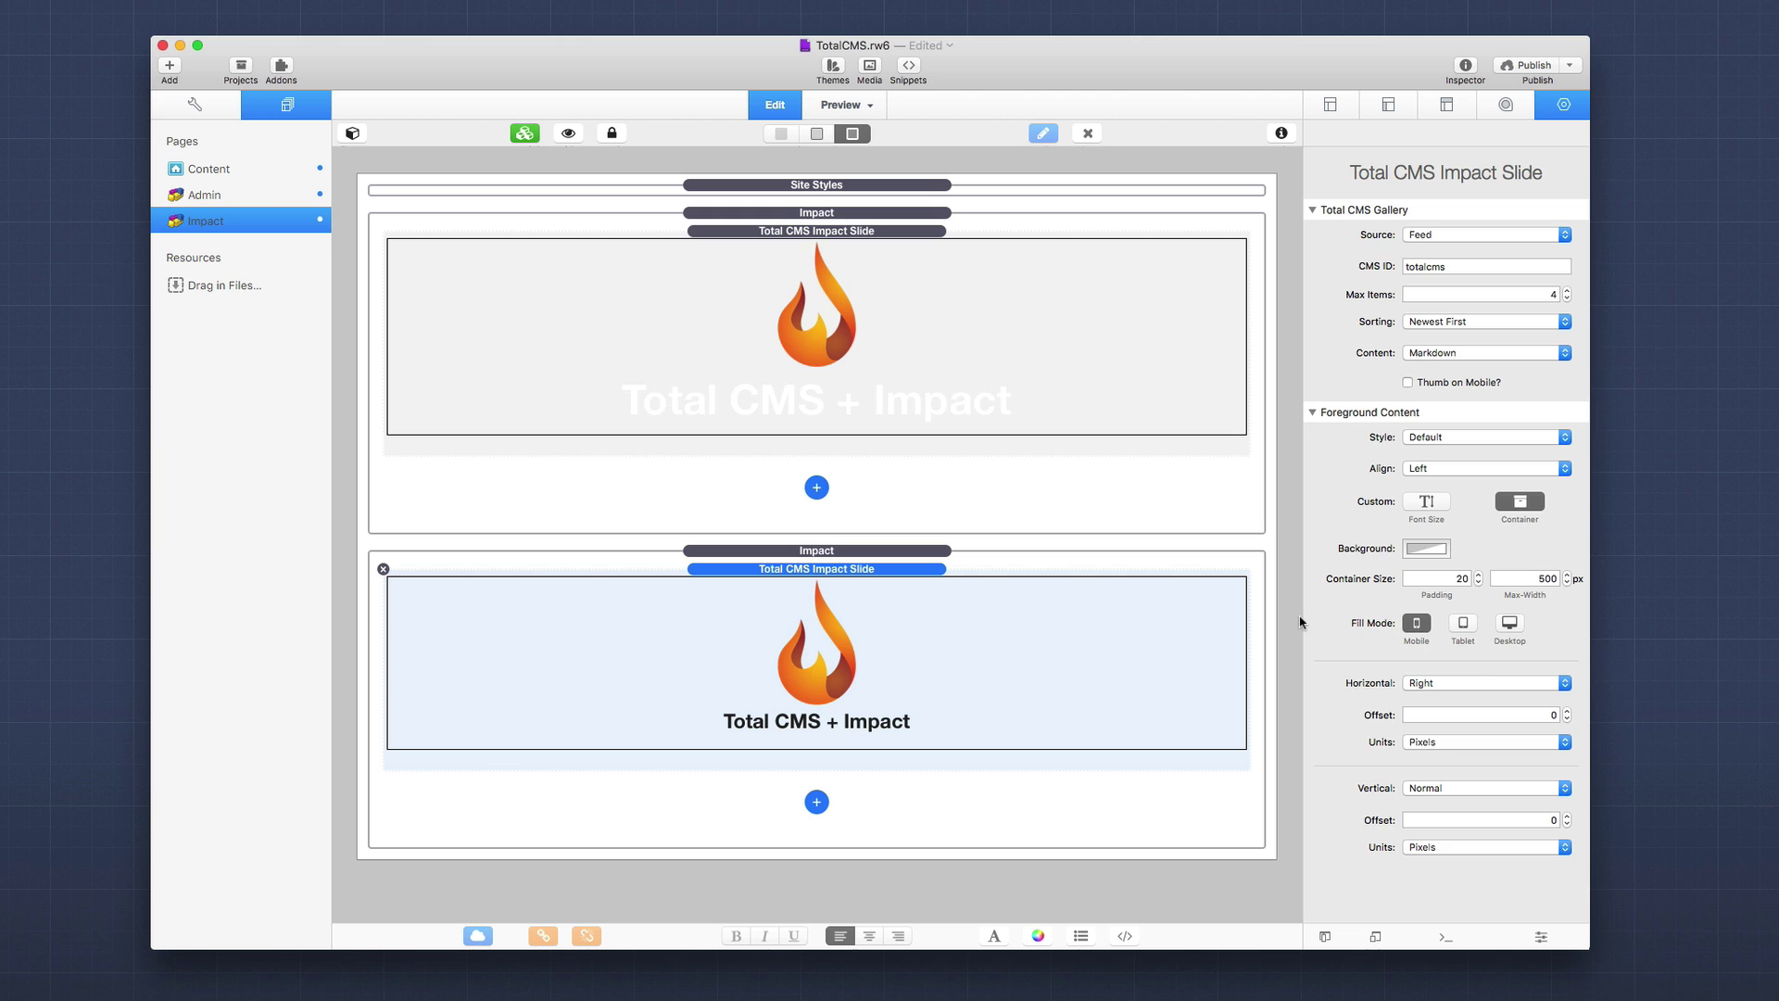
{"action": "key", "text": "super+r"}
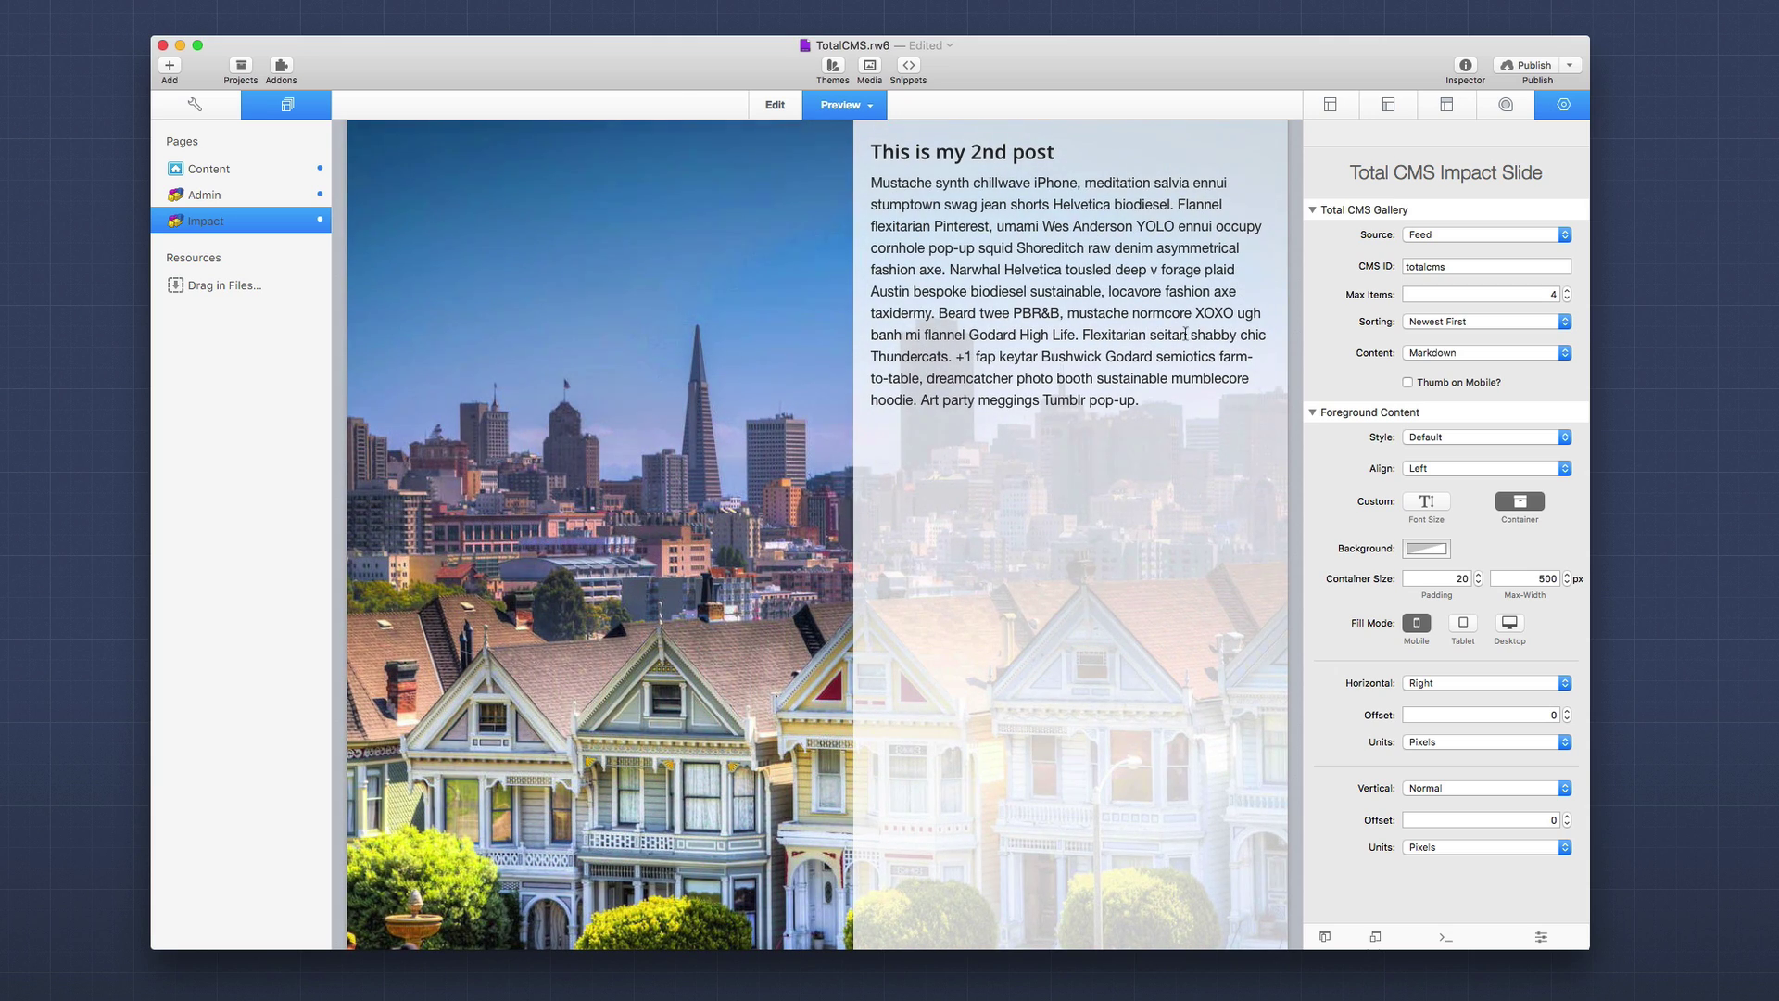
- Narrow the preview to about 570 px so the post text sits above the image
{"action": "left_click_drag", "start_coordinate": [1285, 334], "coordinate": [1050, 345]}
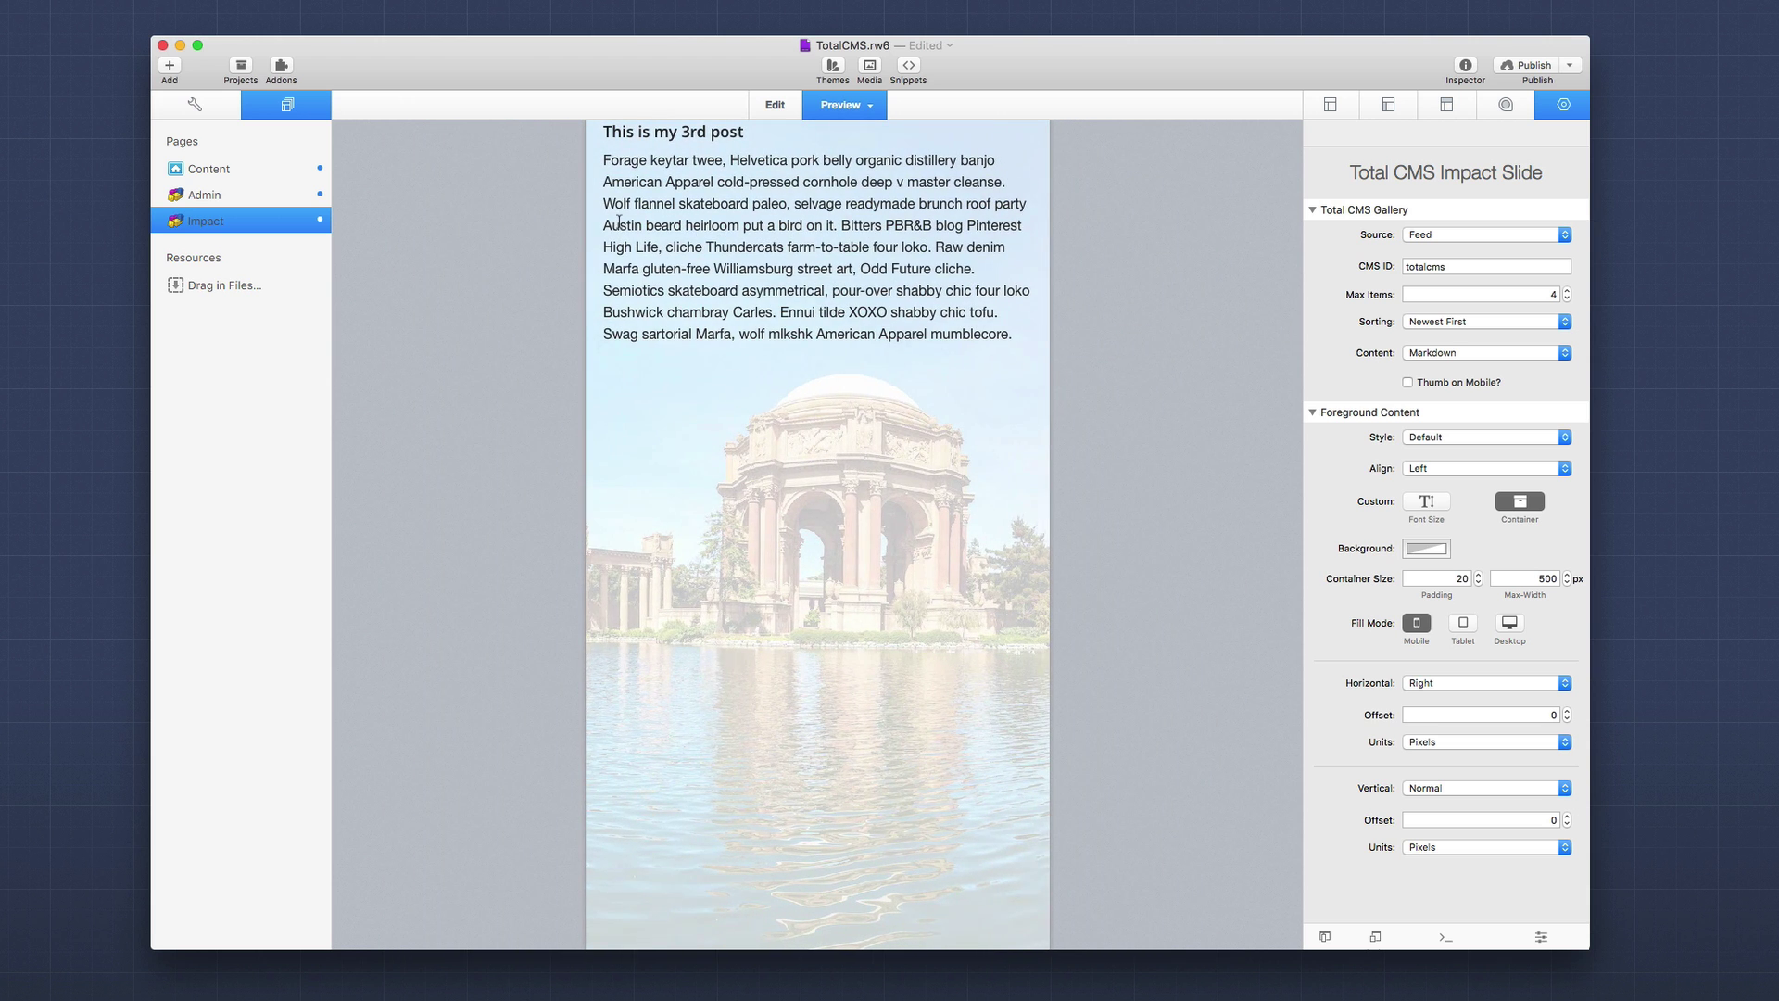